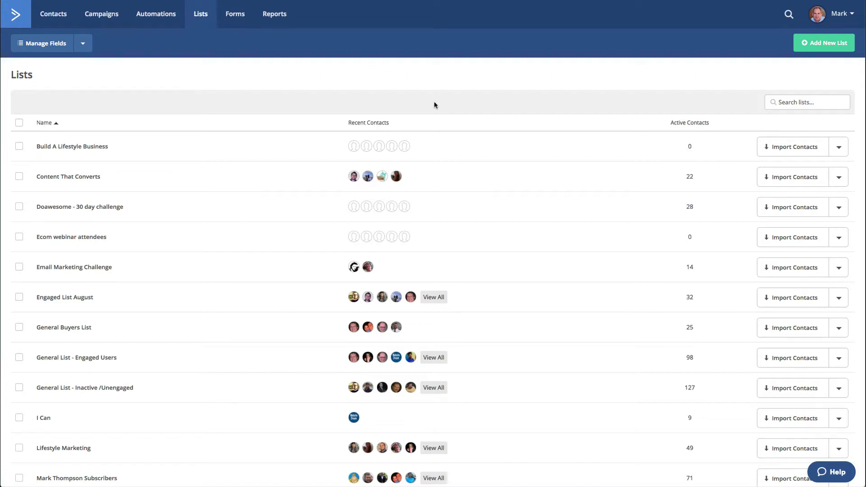
{"action": "left_click", "coordinate": [812, 43]}
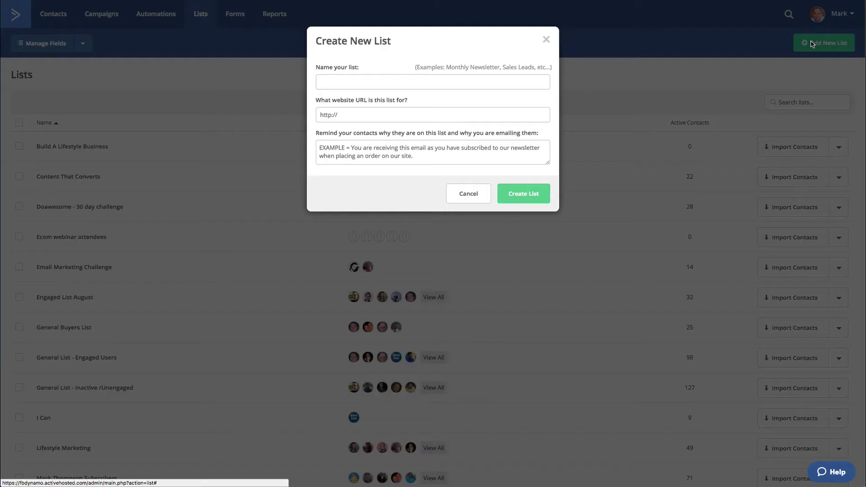
{"action": "left_click", "coordinate": [371, 85]}
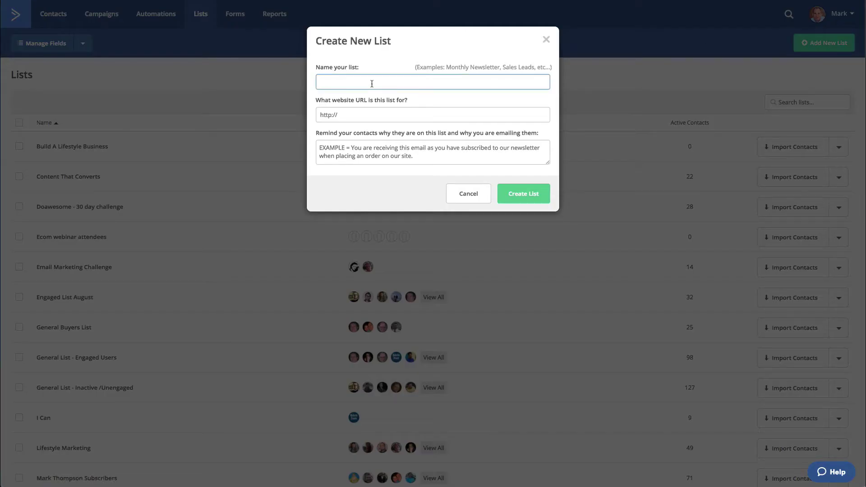
{"action": "type", "text": "Demo List August"}
{"action": "left_click", "coordinate": [367, 113]}
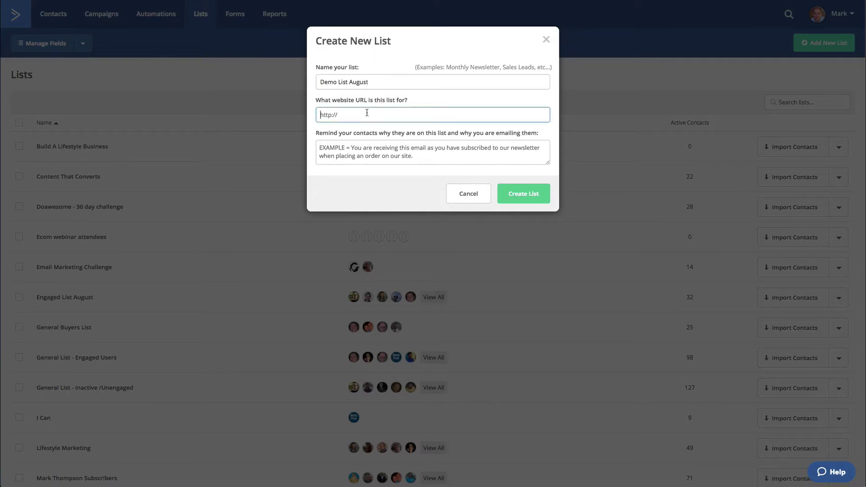
{"action": "type", "text": "https://thelifestylemarketer.co"}
{"action": "left_click", "coordinate": [347, 151]}
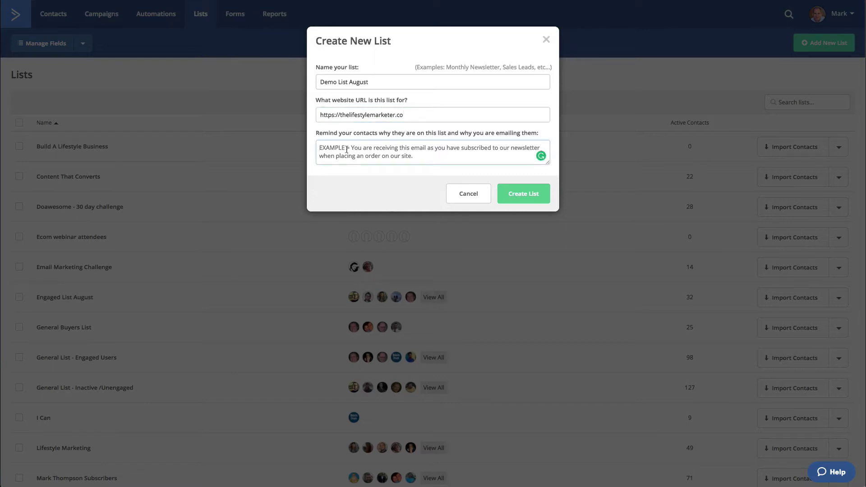
{"action": "type", "text": "Y"}
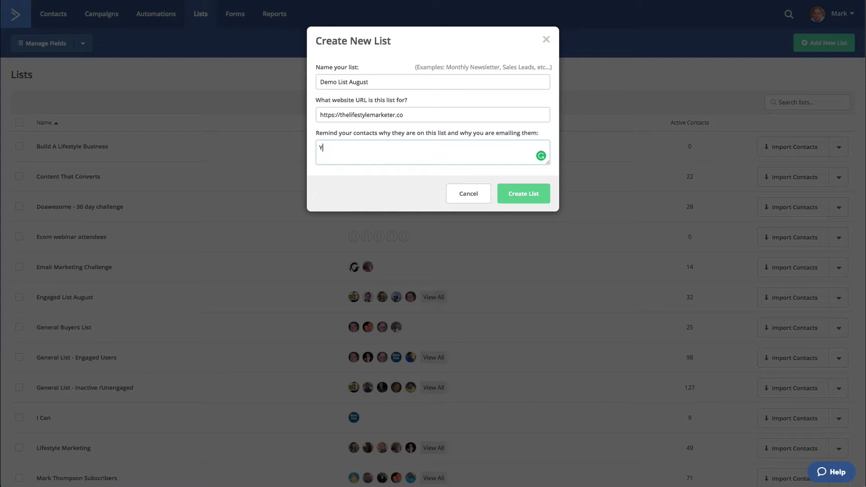
{"action": "type", "text": "ou are receiveing this email "}
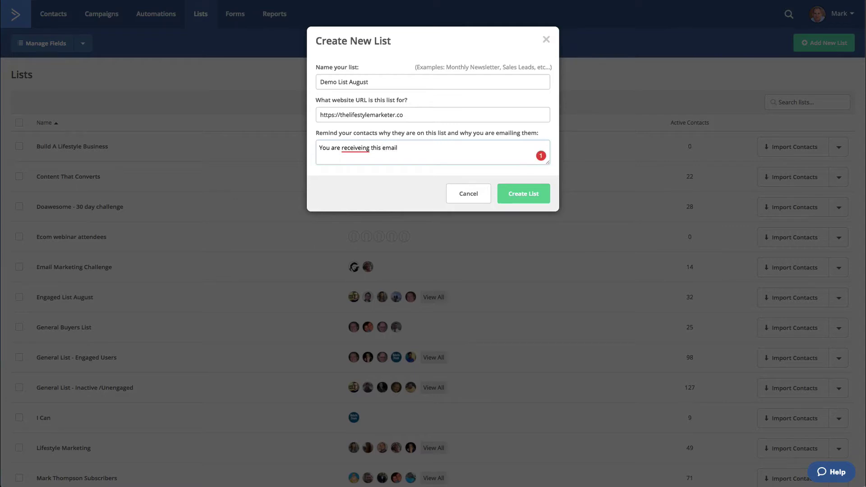
{"action": "type", "text": "becaue you opting in for daily reports"}
Correct the reminder to 'receiving', 'because' and 'opted', then create the list.
{"action": "right_click", "coordinate": [357, 149]}
{"action": "left_click", "coordinate": [360, 160]}
{"action": "right_click", "coordinate": [406, 150]}
{"action": "left_click", "coordinate": [409, 160]}
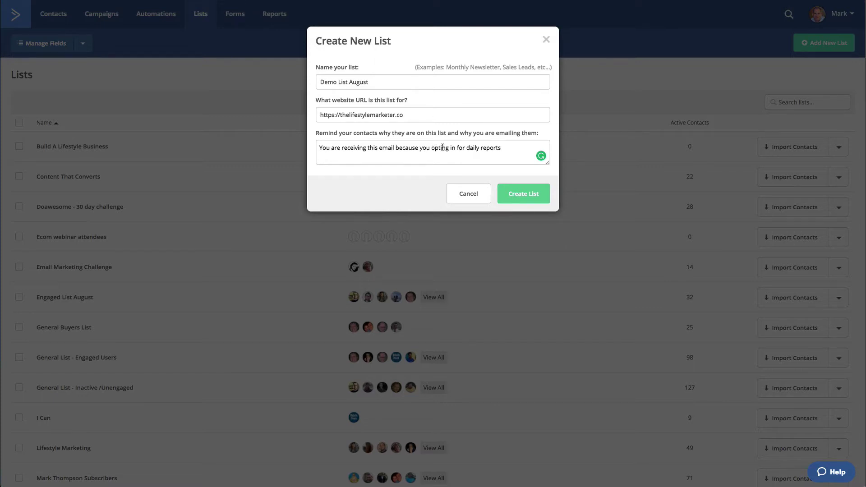
{"action": "left_click_drag", "start_coordinate": [442, 148], "coordinate": [448, 146]}
{"action": "type", "text": "ed"}
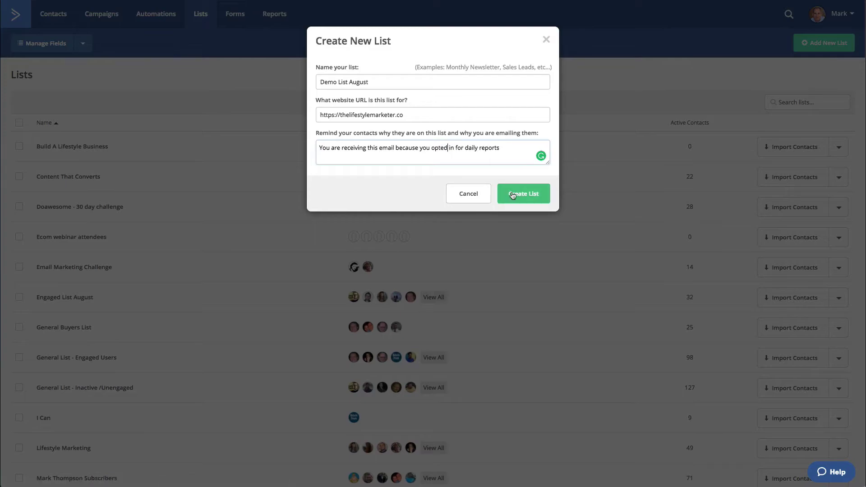
{"action": "left_click", "coordinate": [513, 194]}
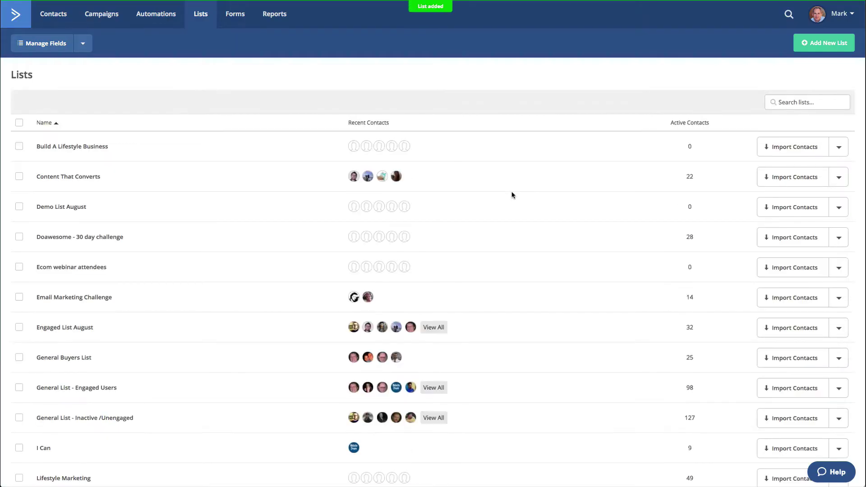
Begin a new form in the Forms section named 'Demo List August'.
{"action": "left_click", "coordinate": [236, 17]}
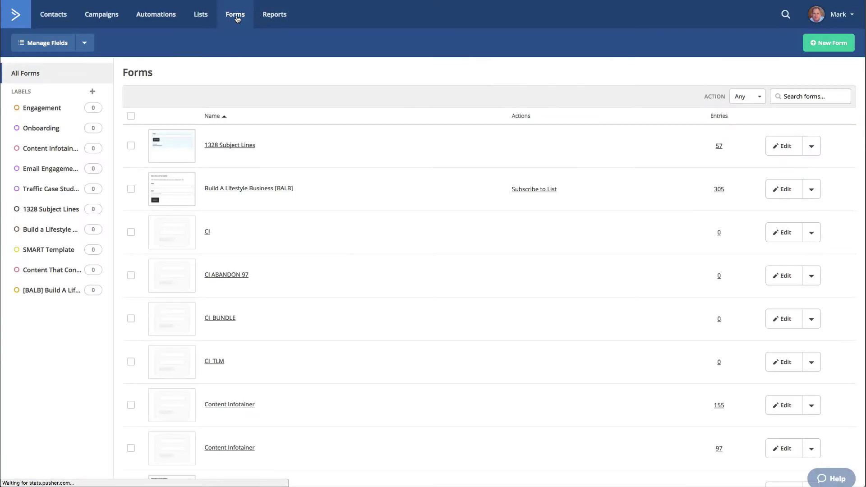
{"action": "left_click", "coordinate": [829, 42]}
{"action": "type", "text": "Demo"}
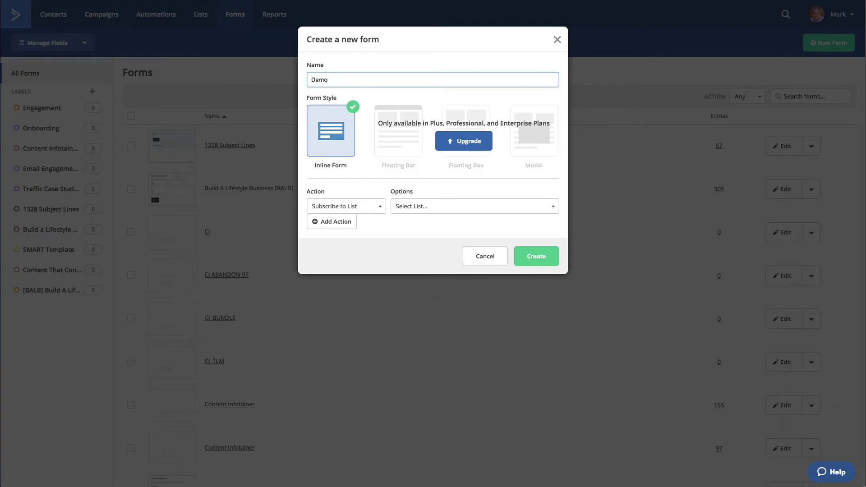
{"action": "type", "text": " List August"}
Set the form to subscribe signups to the New Subscriber list and create it.
{"action": "left_click", "coordinate": [495, 208]}
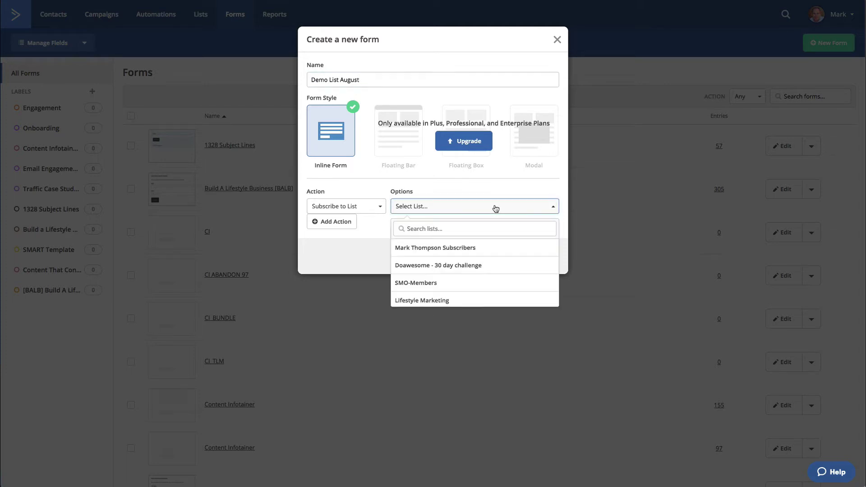
{"action": "scroll", "coordinate": [465, 243], "scroll_direction": "down", "scroll_amount": 1}
{"action": "scroll", "coordinate": [464, 247], "scroll_direction": "down", "scroll_amount": 10}
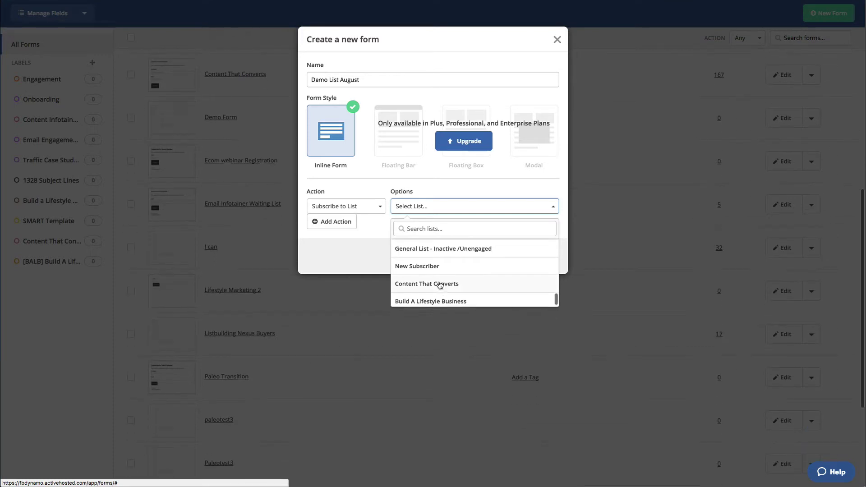
{"action": "scroll", "coordinate": [442, 282], "scroll_direction": "up", "scroll_amount": 10}
{"action": "scroll", "coordinate": [448, 248], "scroll_direction": "up", "scroll_amount": 5}
{"action": "scroll", "coordinate": [450, 248], "scroll_direction": "down", "scroll_amount": 2}
{"action": "scroll", "coordinate": [450, 248], "scroll_direction": "down", "scroll_amount": 4}
{"action": "scroll", "coordinate": [449, 249], "scroll_direction": "down", "scroll_amount": 5}
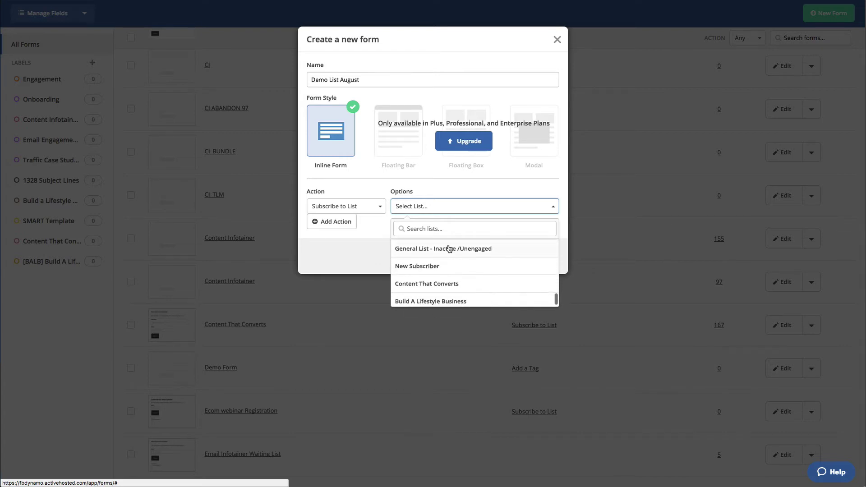
{"action": "scroll", "coordinate": [449, 248], "scroll_direction": "down", "scroll_amount": 3}
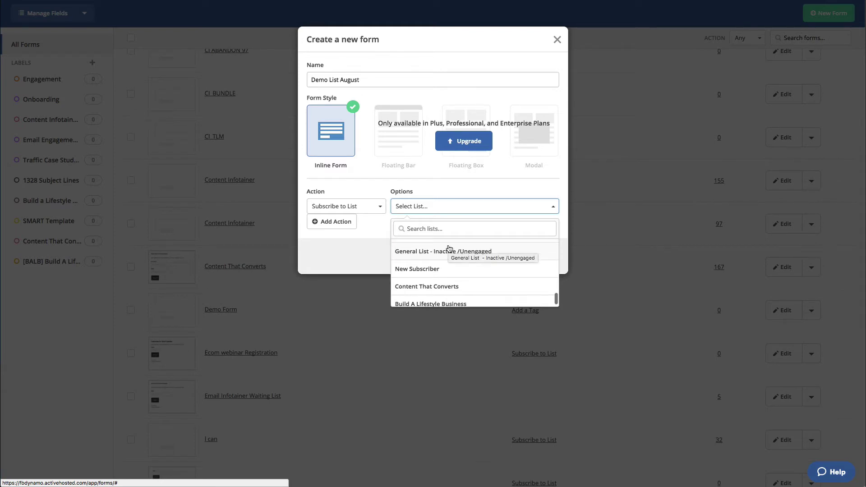
{"action": "left_click", "coordinate": [426, 268]}
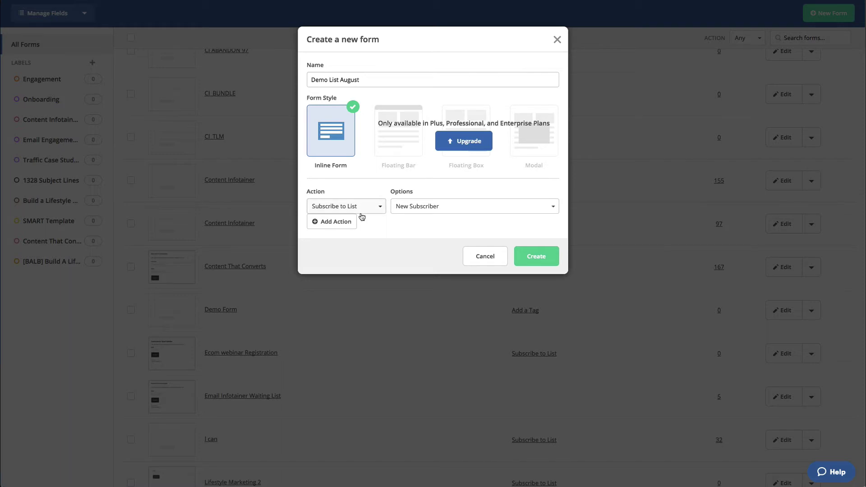
{"action": "left_click", "coordinate": [531, 257]}
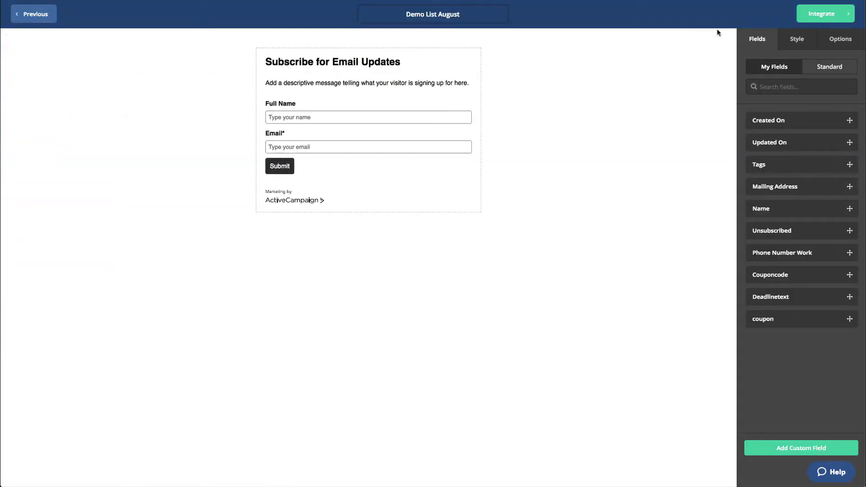
Review the form's Link, WordPress and Facebook integration options, then save and exit.
{"action": "left_click", "coordinate": [838, 15]}
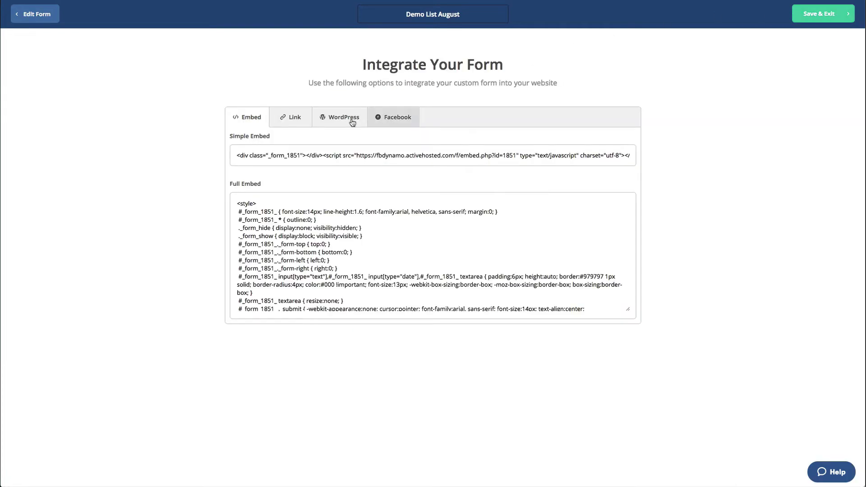
{"action": "left_click", "coordinate": [295, 120]}
{"action": "left_click", "coordinate": [333, 119]}
{"action": "left_click", "coordinate": [394, 119]}
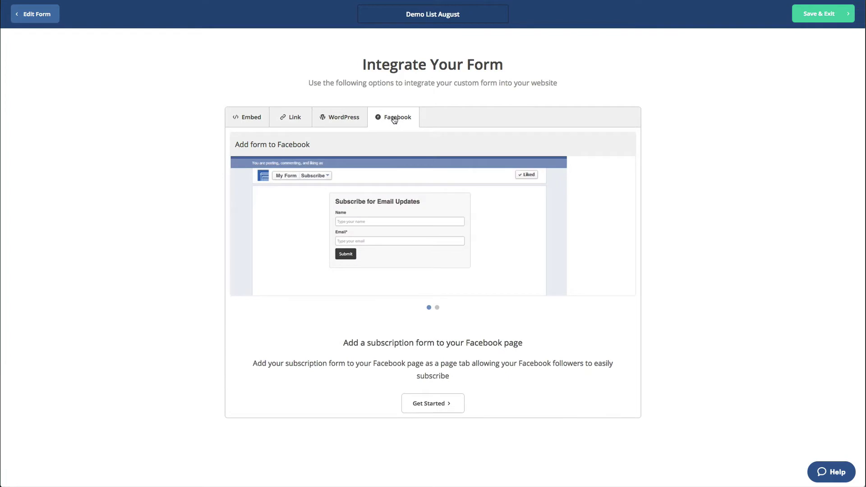
{"action": "left_click", "coordinate": [348, 119]}
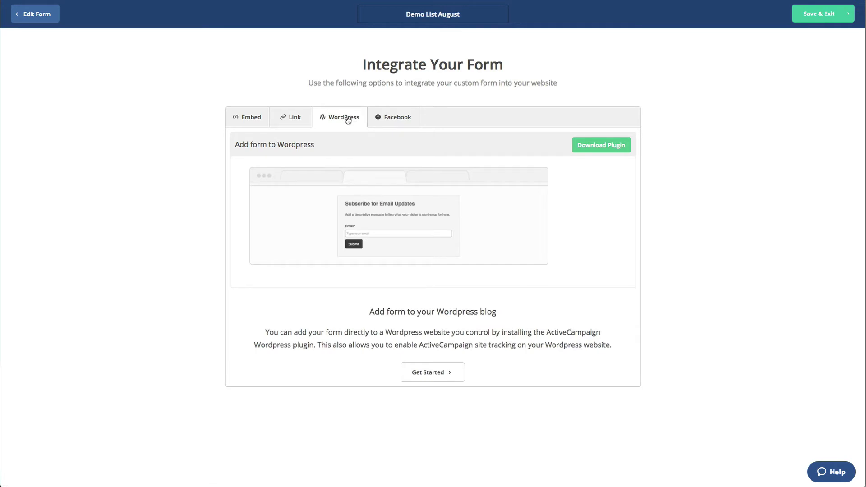
{"action": "left_click", "coordinate": [827, 17]}
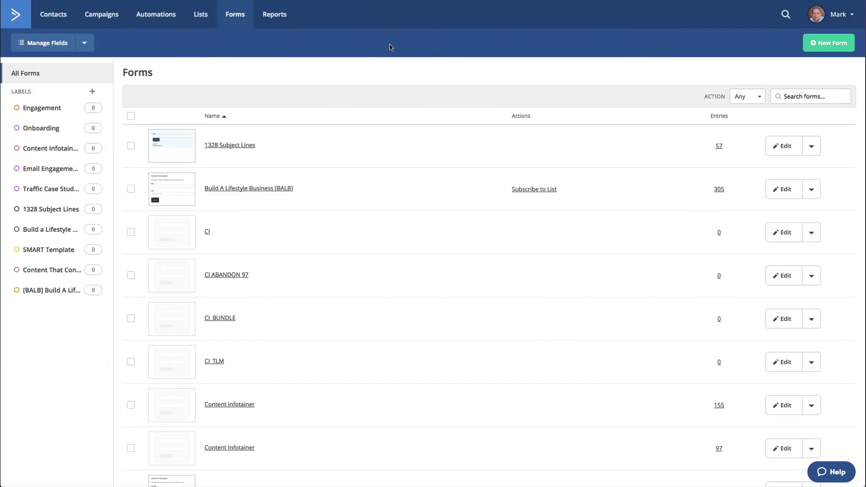
Create a new automation, Automation 37, starting from scratch.
{"action": "left_click", "coordinate": [161, 21]}
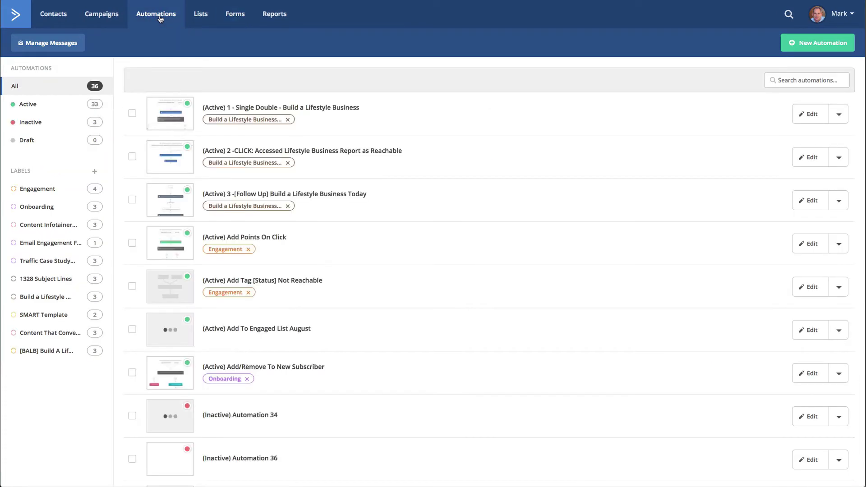
{"action": "left_click", "coordinate": [812, 43]}
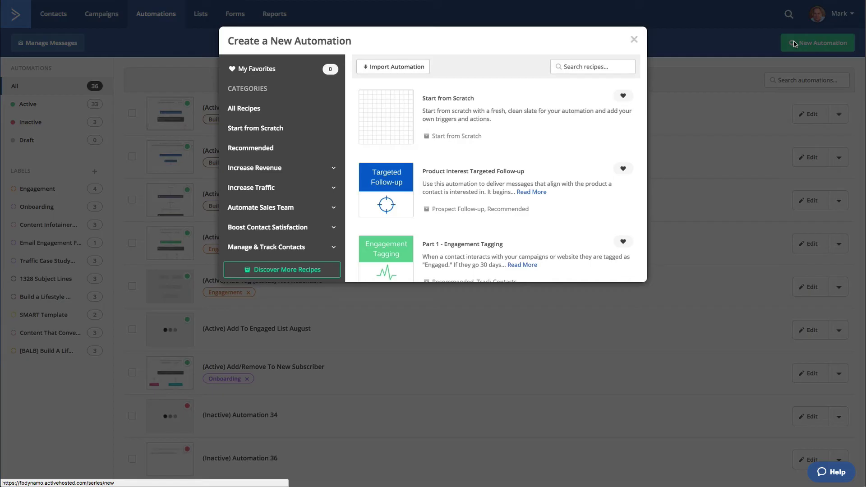
{"action": "left_click", "coordinate": [386, 116]}
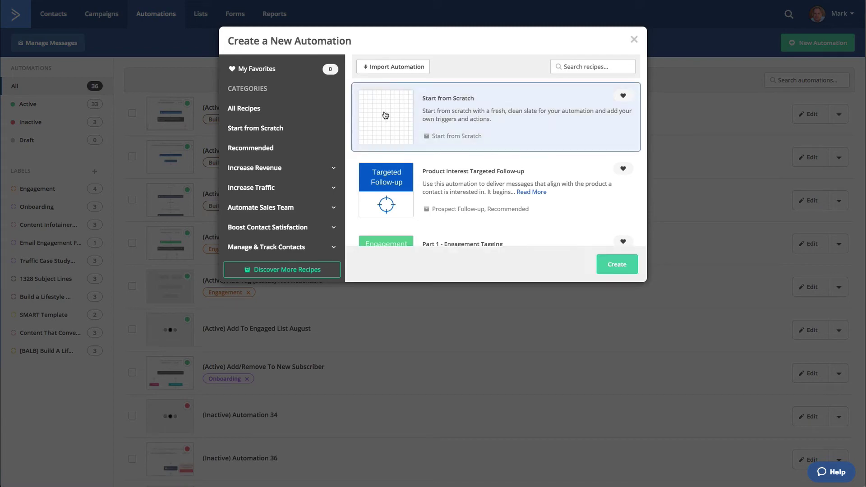
{"action": "scroll", "coordinate": [417, 160], "scroll_direction": "down", "scroll_amount": 1}
{"action": "scroll", "coordinate": [417, 161], "scroll_direction": "down", "scroll_amount": 15}
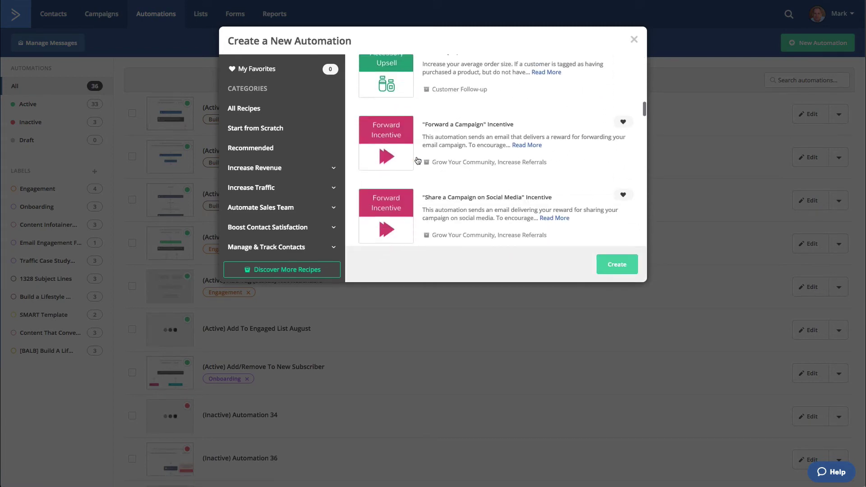
{"action": "scroll", "coordinate": [418, 160], "scroll_direction": "down", "scroll_amount": 15}
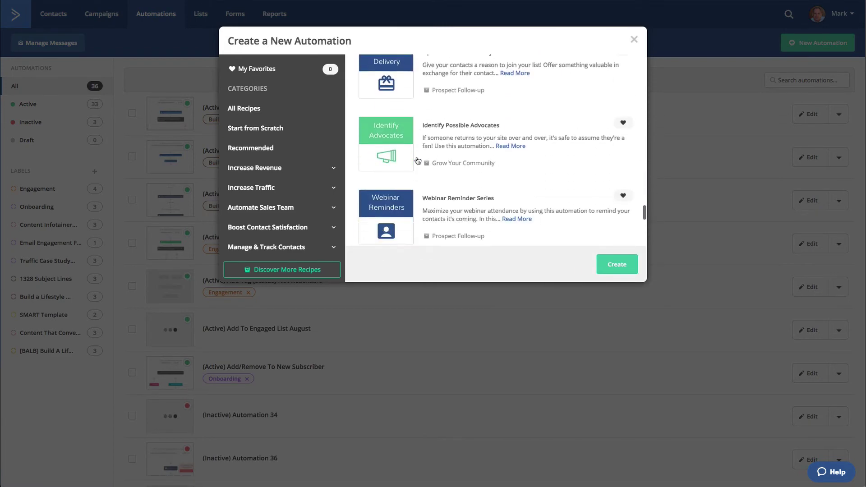
{"action": "scroll", "coordinate": [418, 160], "scroll_direction": "up", "scroll_amount": 20}
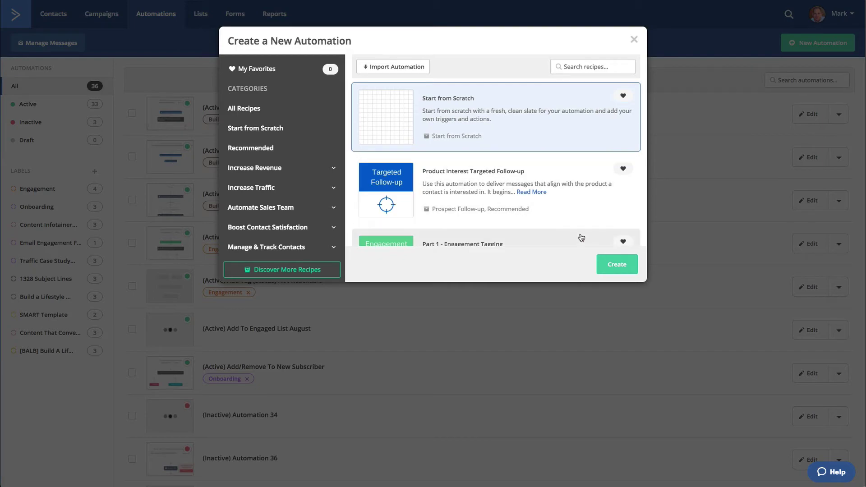
{"action": "left_click", "coordinate": [622, 268]}
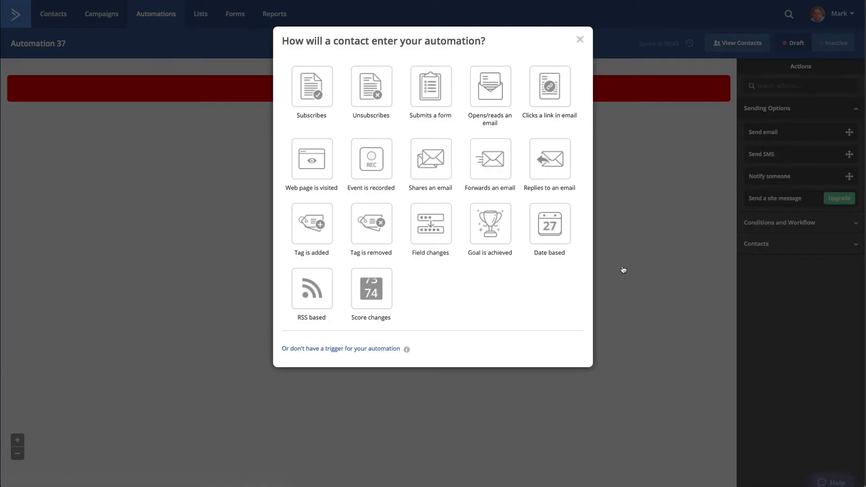
Add a Subscribes trigger for the New Subscriber list, running once.
{"action": "left_click", "coordinate": [310, 97]}
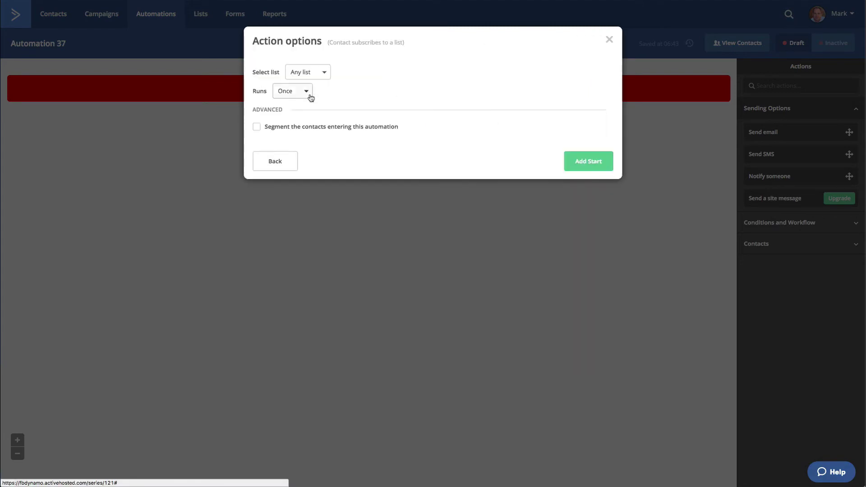
{"action": "left_click", "coordinate": [327, 76]}
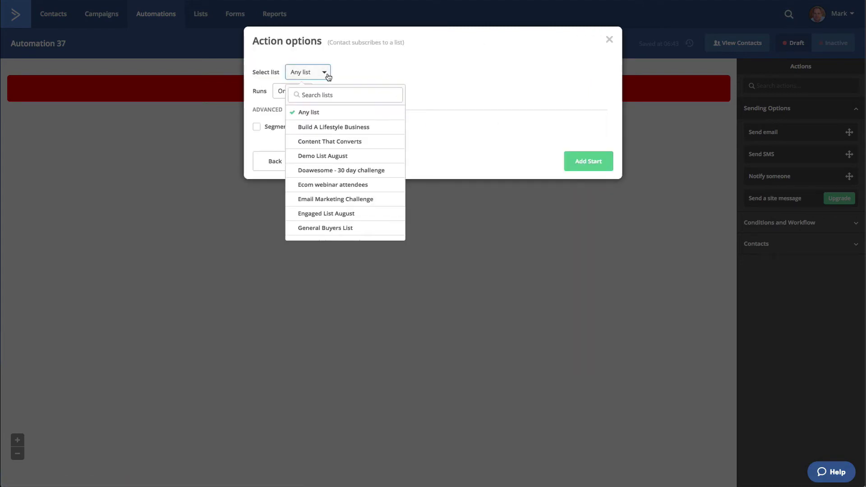
{"action": "scroll", "coordinate": [336, 140], "scroll_direction": "down", "scroll_amount": 2}
{"action": "scroll", "coordinate": [336, 140], "scroll_direction": "down", "scroll_amount": 5}
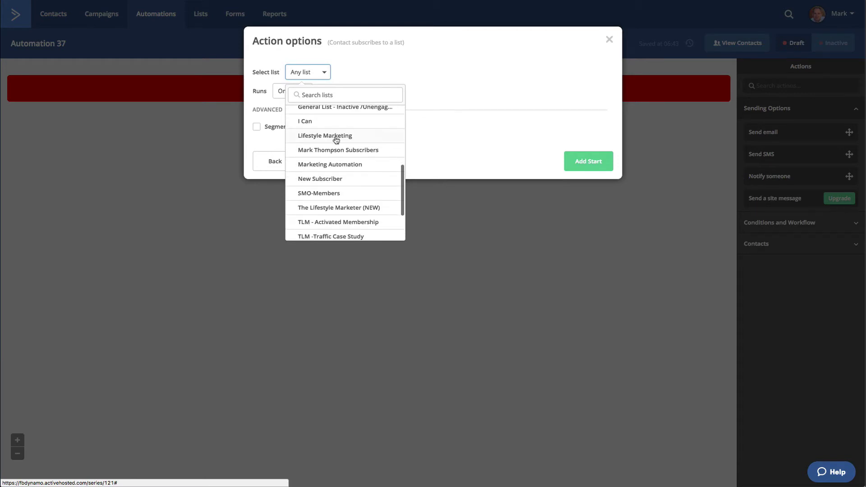
{"action": "scroll", "coordinate": [336, 140], "scroll_direction": "down", "scroll_amount": 3}
{"action": "left_click", "coordinate": [331, 139]}
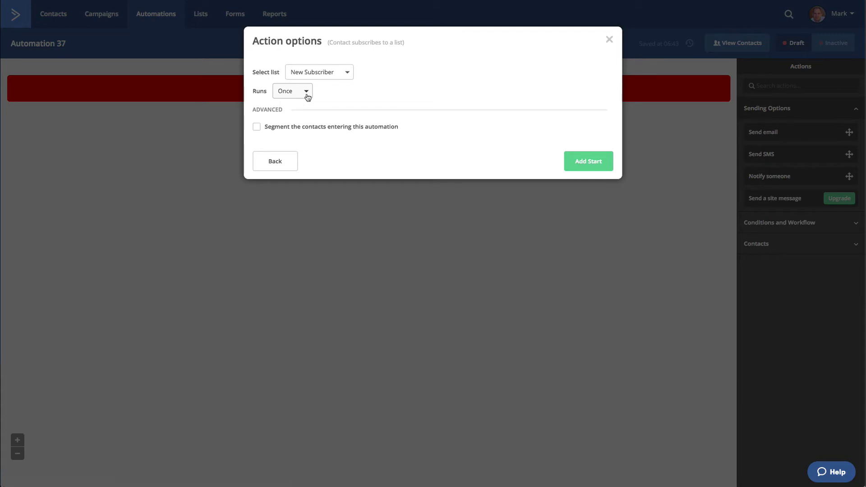
{"action": "left_click", "coordinate": [585, 163]}
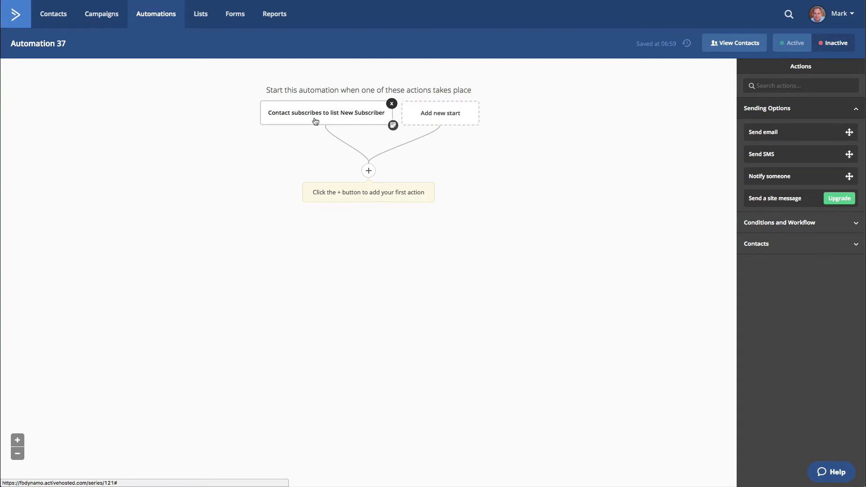
Add a send-email action and create a new email named '[Welcome] Here Is Your report'.
{"action": "left_click", "coordinate": [369, 171]}
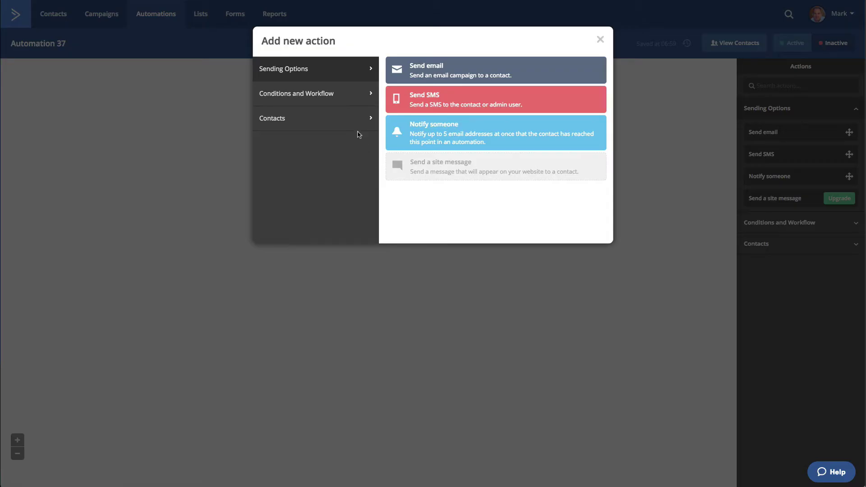
{"action": "left_click", "coordinate": [449, 71]}
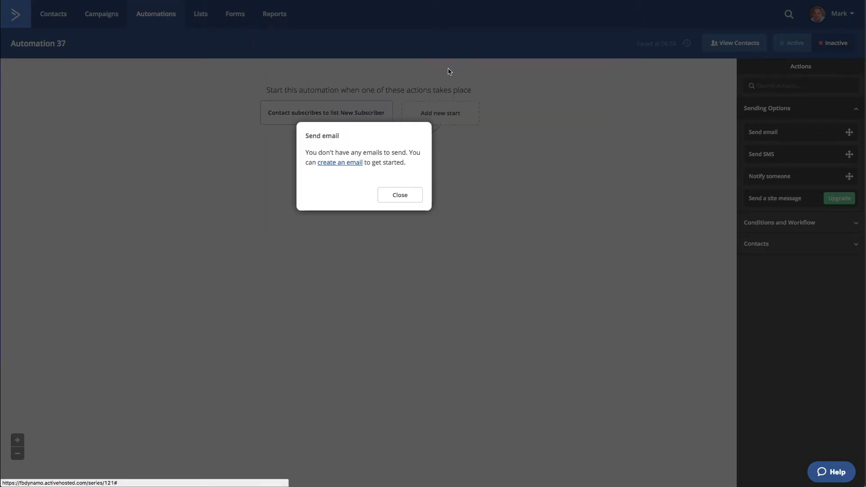
{"action": "left_click", "coordinate": [334, 166]}
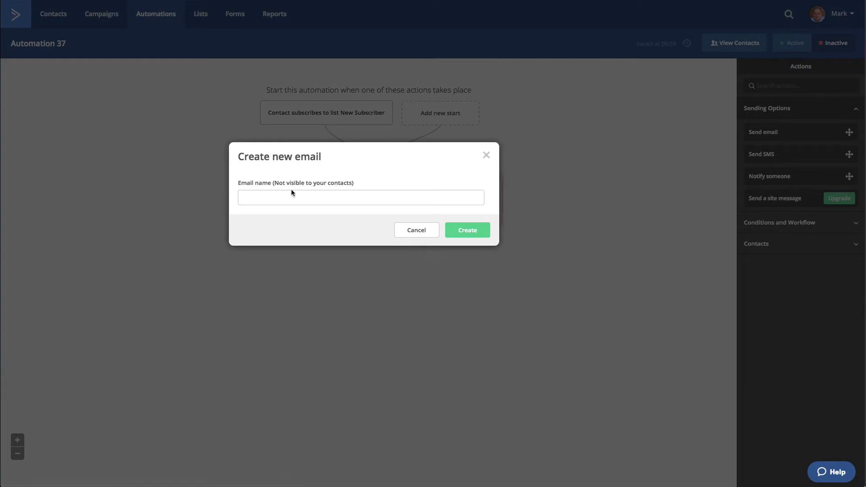
{"action": "left_click", "coordinate": [292, 193]}
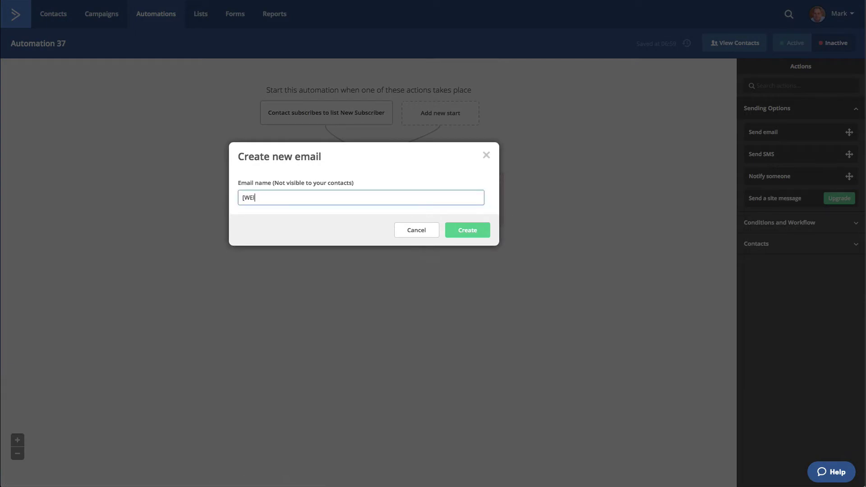
{"action": "type", "text": "[WElcome"}
{"action": "left_click", "coordinate": [254, 198]}
{"action": "key", "text": "BackSpace"}
{"action": "type", "text": "e"}
{"action": "left_click", "coordinate": [289, 218]}
{"action": "left_click", "coordinate": [469, 231]}
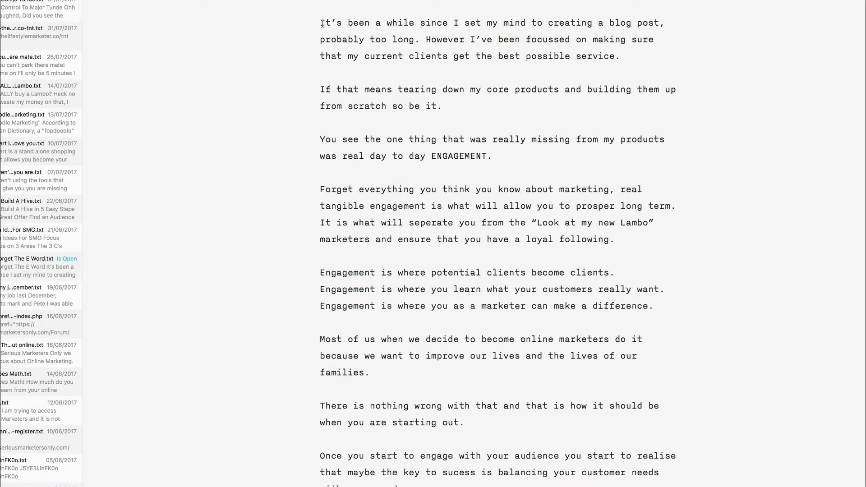
Select all of the engagement blog post in the text editor and copy it.
{"action": "left_click_drag", "start_coordinate": [320, 21], "coordinate": [456, 261]}
{"action": "left_click", "coordinate": [456, 261]}
{"action": "scroll", "coordinate": [456, 261], "scroll_direction": "down", "scroll_amount": 20}
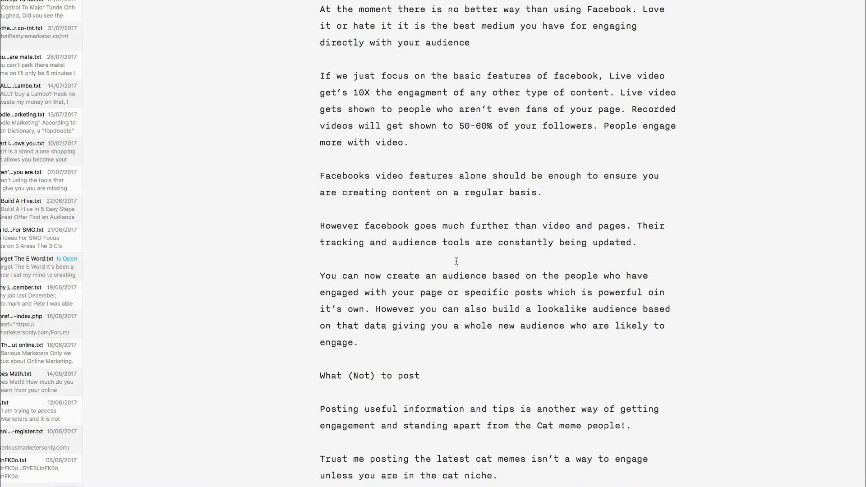
{"action": "scroll", "coordinate": [456, 261], "scroll_direction": "down", "scroll_amount": 10}
{"action": "key", "text": "super+a"}
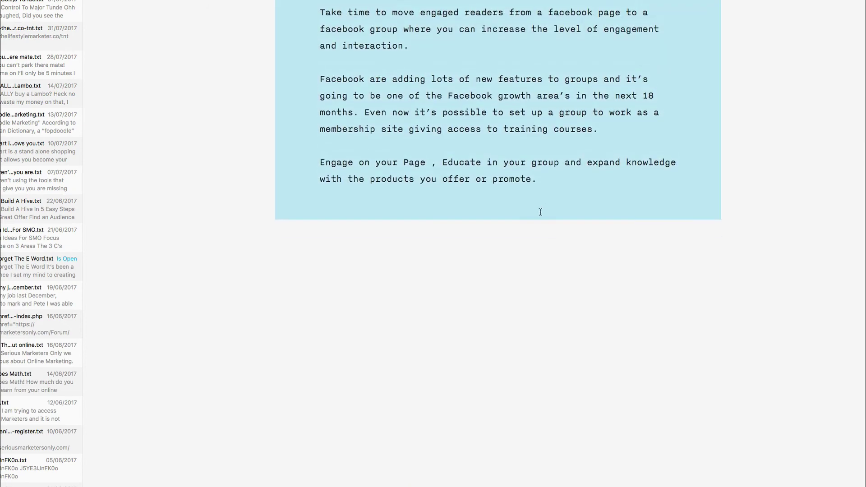
{"action": "right_click", "coordinate": [479, 122]}
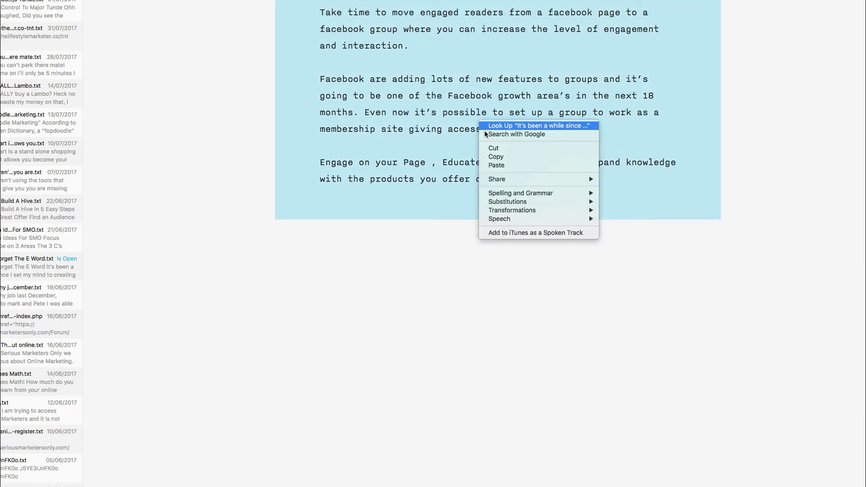
{"action": "left_click", "coordinate": [500, 158]}
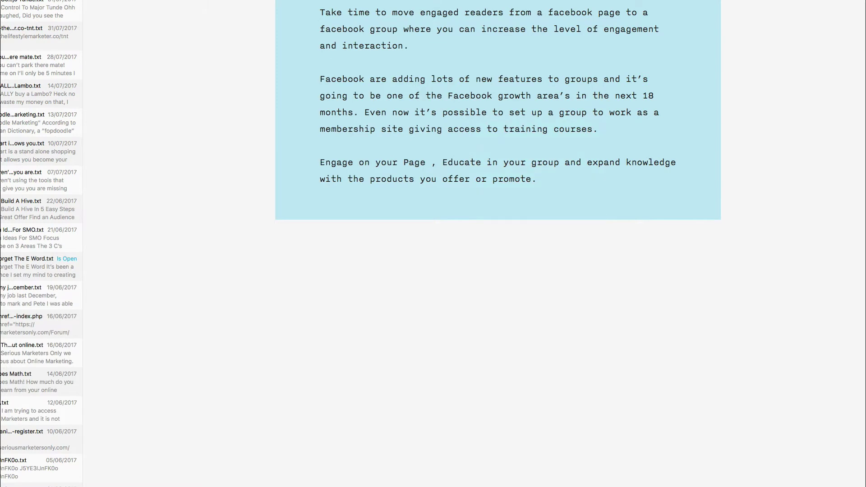
Build the welcome email from a blank Text Only template with subject 'Welcome'.
{"action": "key", "text": "super+Tab"}
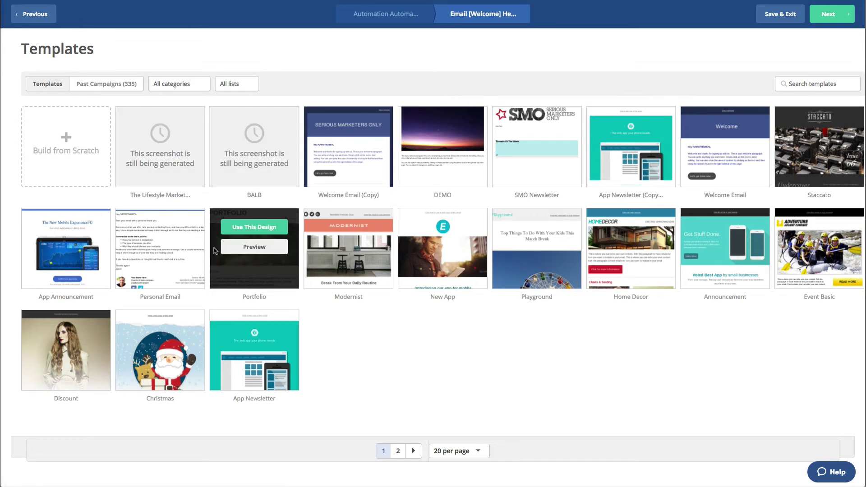
{"action": "left_click", "coordinate": [68, 144]}
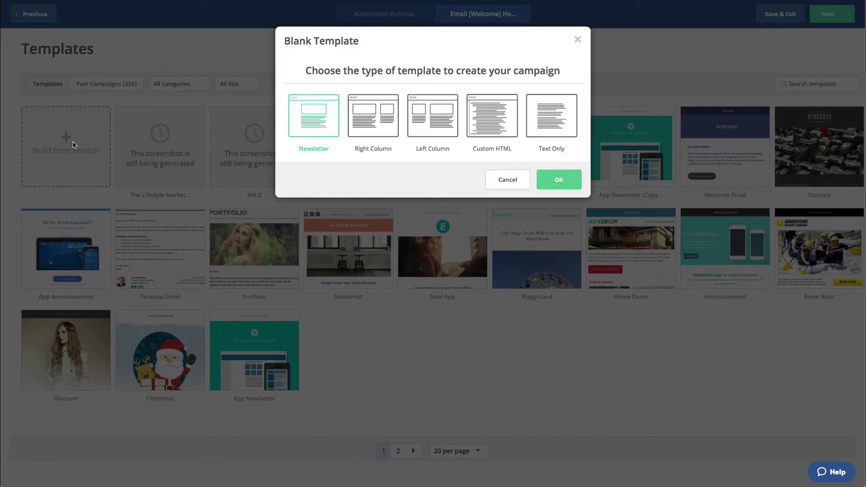
{"action": "left_click", "coordinate": [553, 108]}
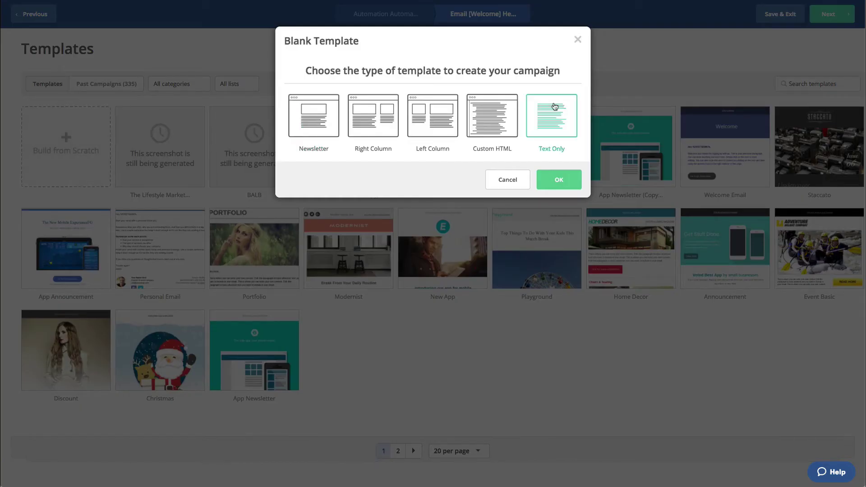
{"action": "left_click", "coordinate": [559, 180]}
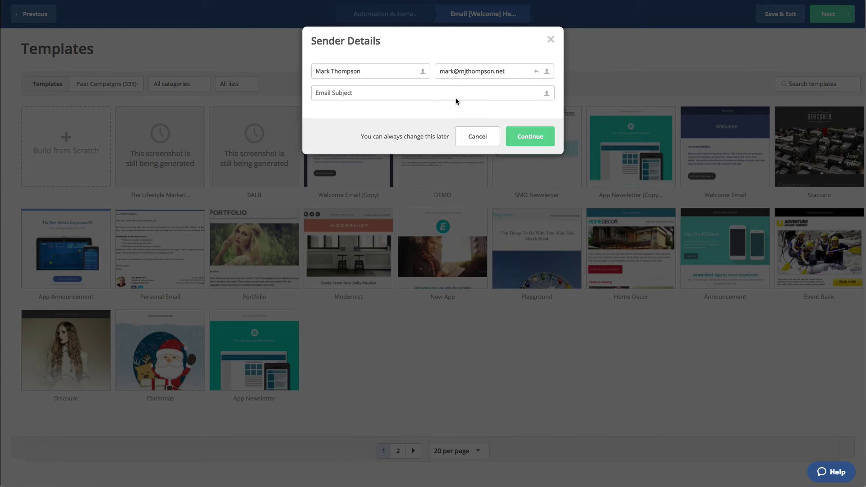
{"action": "type", "text": "Welcome"}
{"action": "left_click", "coordinate": [527, 135]}
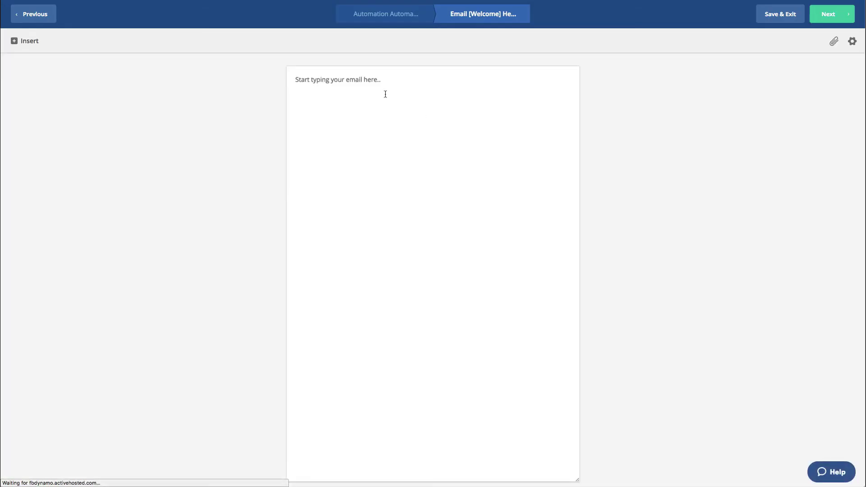
Paste the copied blog post into the email body, then review the summary and finish.
{"action": "left_click", "coordinate": [384, 86]}
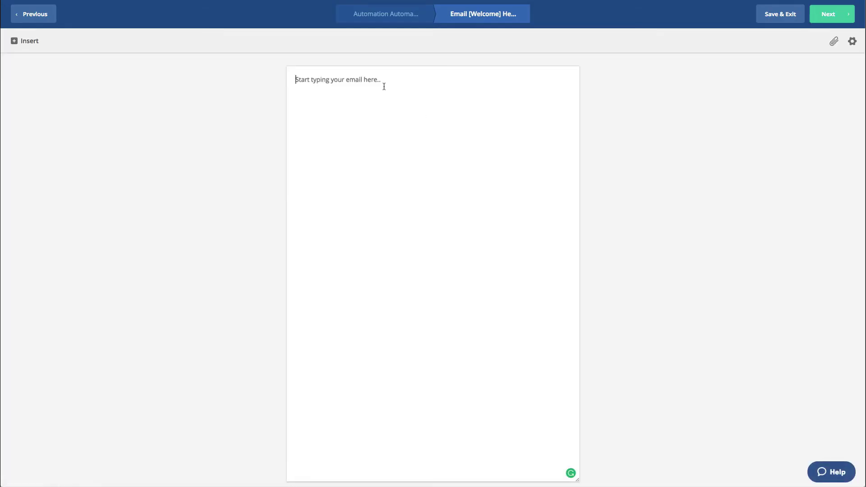
{"action": "key", "text": "ctrl+v"}
{"action": "scroll", "coordinate": [384, 86], "scroll_direction": "up", "scroll_amount": 10}
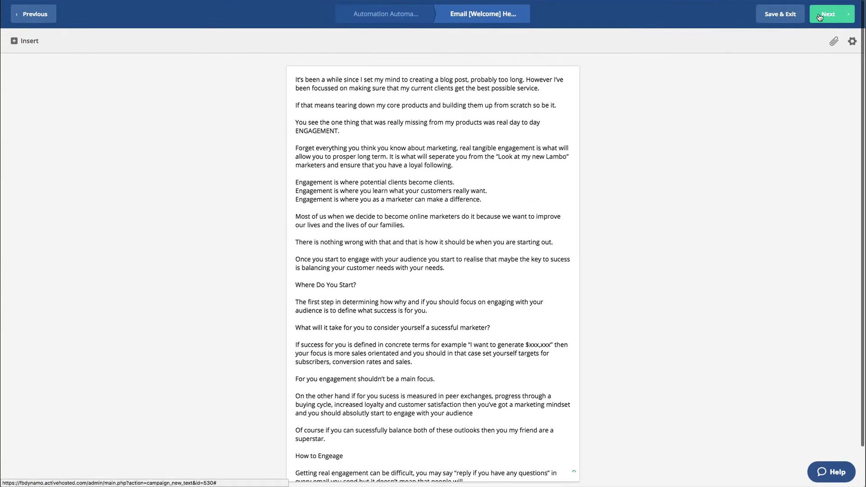
{"action": "left_click", "coordinate": [829, 15]}
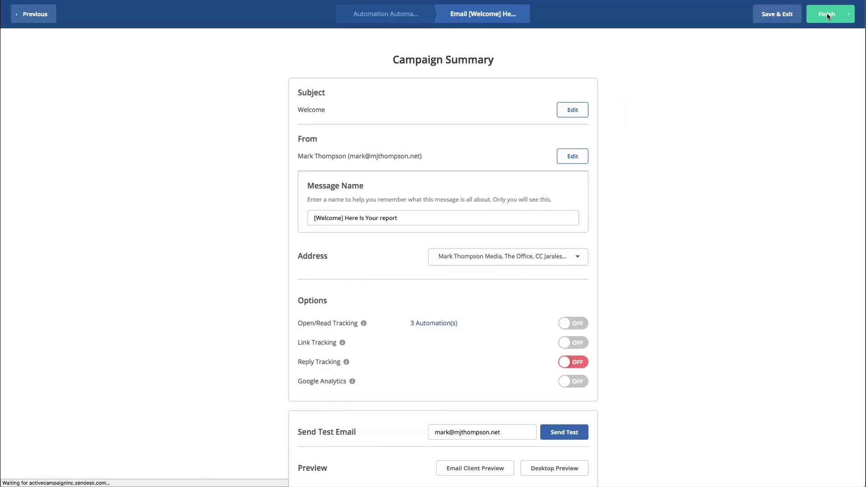
{"action": "scroll", "coordinate": [672, 145], "scroll_direction": "down", "scroll_amount": 1}
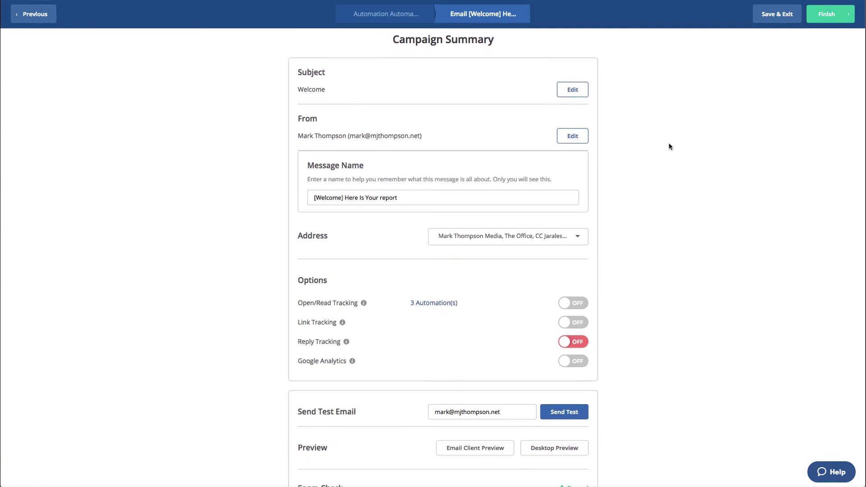
{"action": "left_click", "coordinate": [833, 16]}
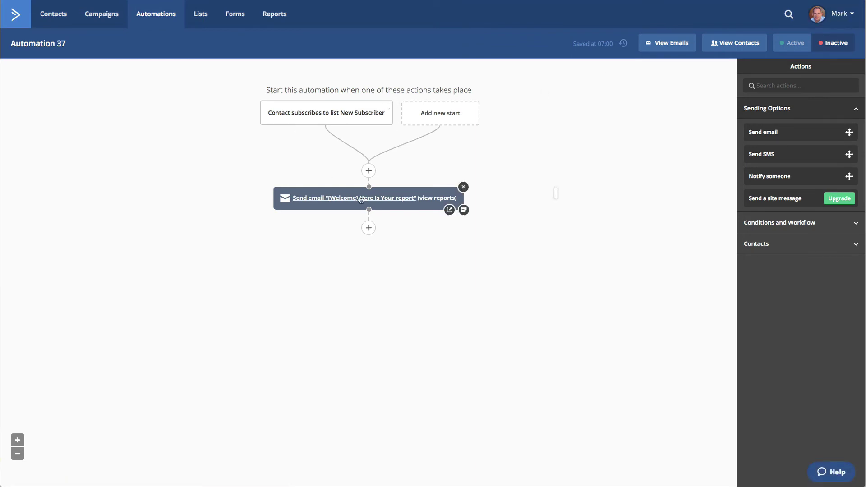
Add a 'Wait for 12 hour(s)' step after the welcome email.
{"action": "left_click", "coordinate": [368, 228]}
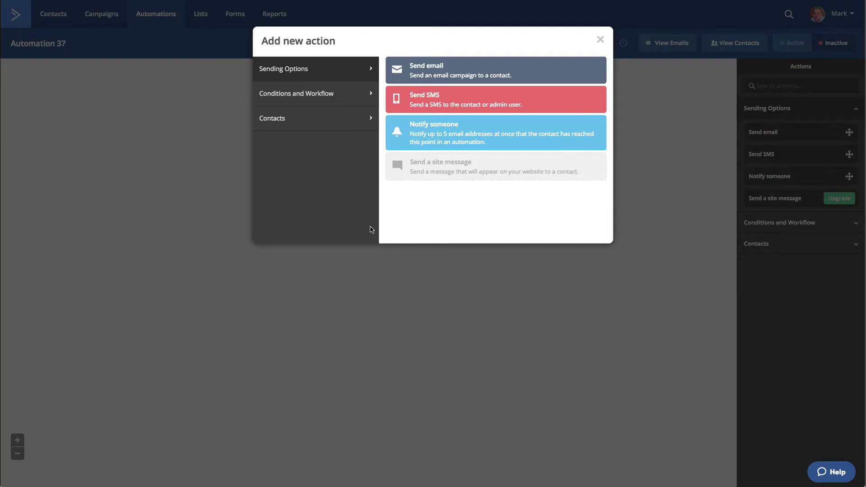
{"action": "left_click", "coordinate": [325, 94]}
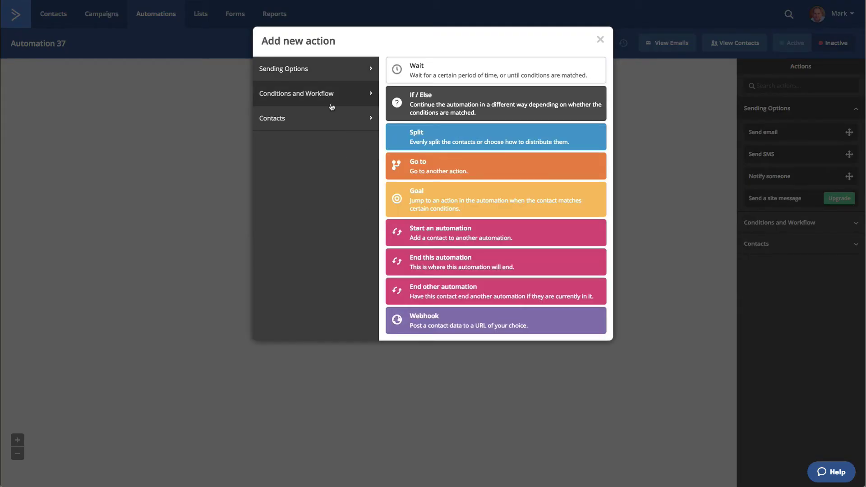
{"action": "left_click", "coordinate": [428, 78]}
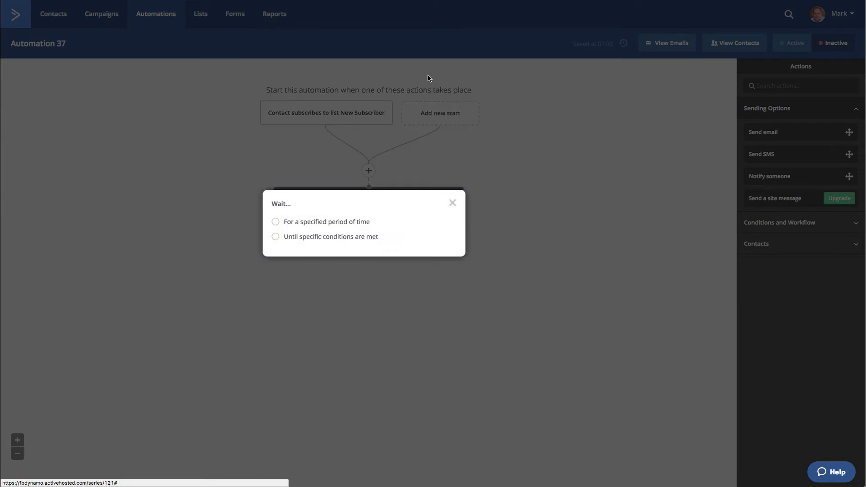
{"action": "left_click", "coordinate": [276, 222]}
{"action": "left_click", "coordinate": [341, 220]}
{"action": "type", "text": "2"}
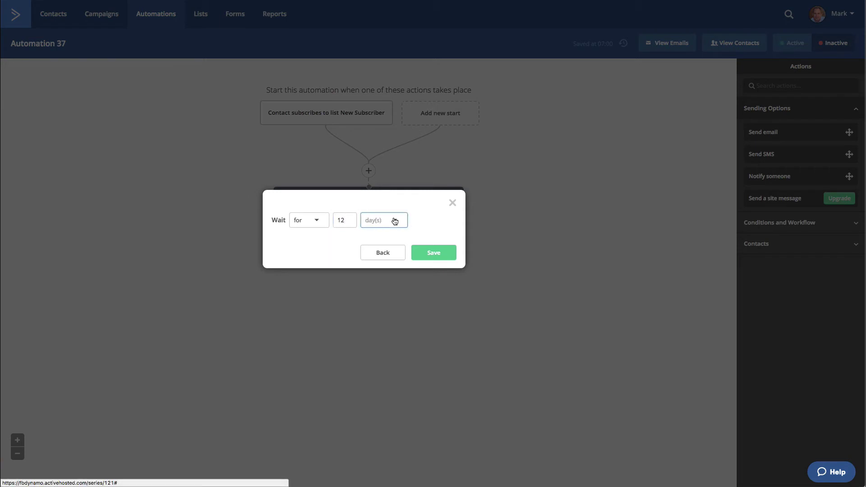
{"action": "left_click", "coordinate": [393, 220]}
{"action": "left_click", "coordinate": [376, 251]}
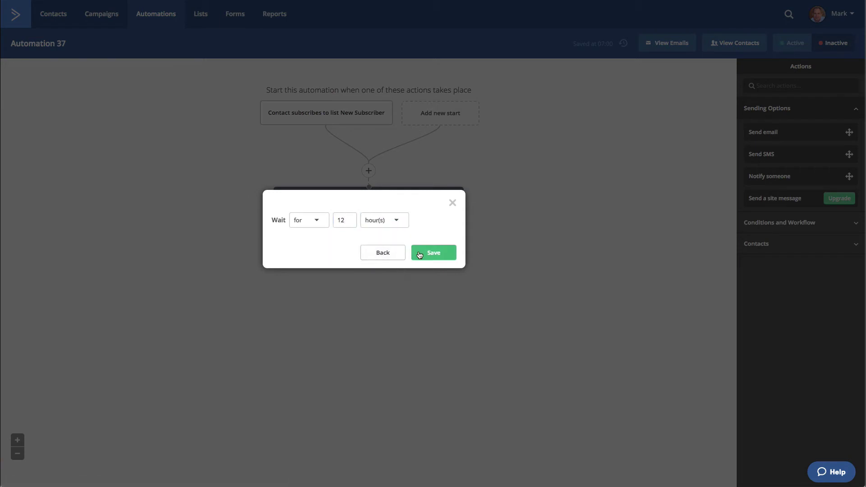
{"action": "left_click", "coordinate": [429, 252]}
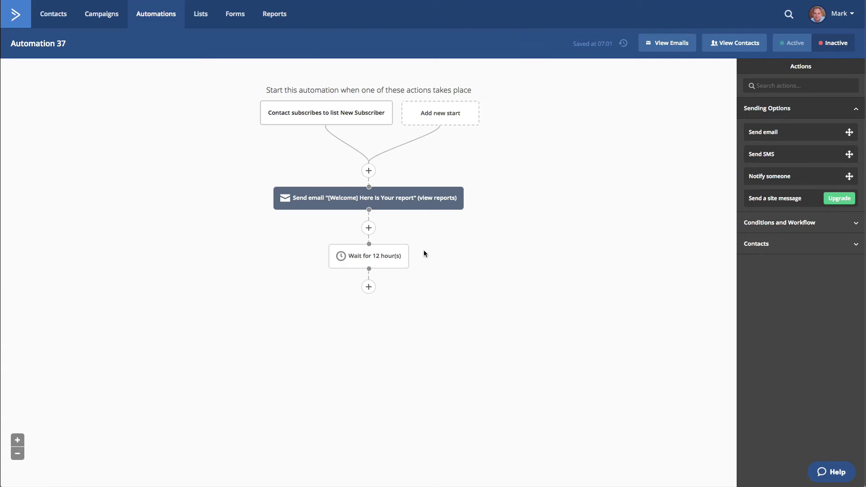
Add an If/Else step after the wait testing whether tag 'Subscriber' exists on the contact.
{"action": "left_click", "coordinate": [369, 287]}
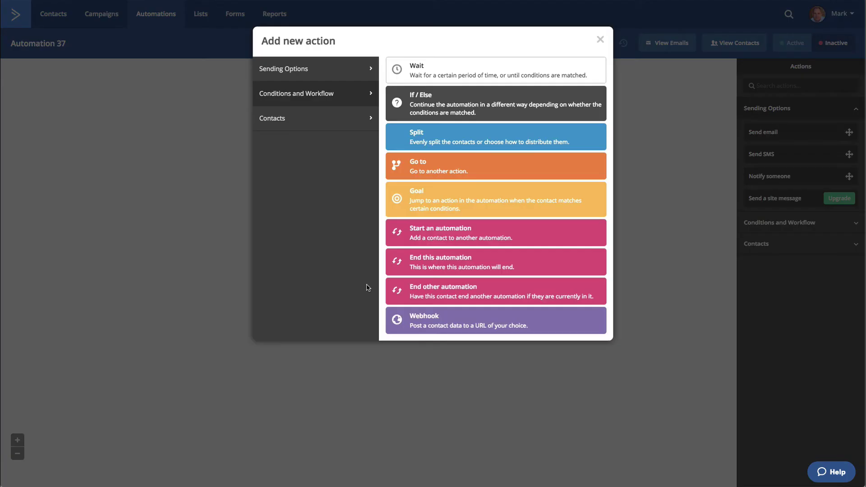
{"action": "left_click", "coordinate": [423, 122]}
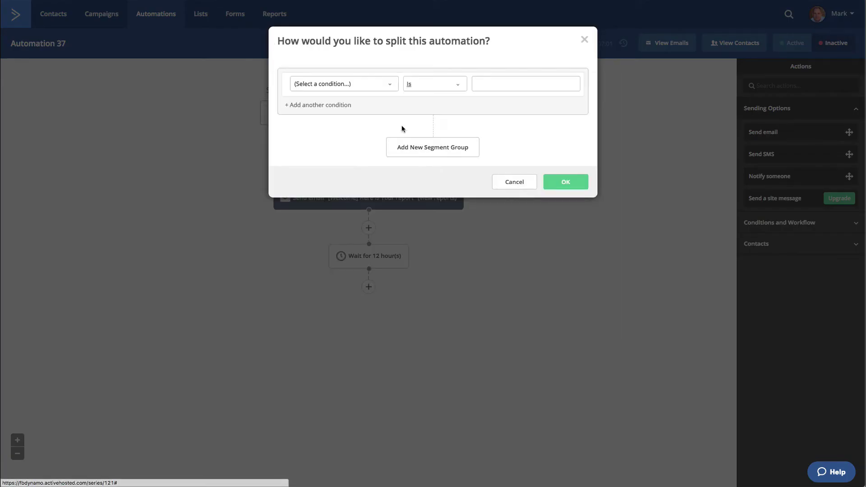
{"action": "left_click", "coordinate": [392, 85]}
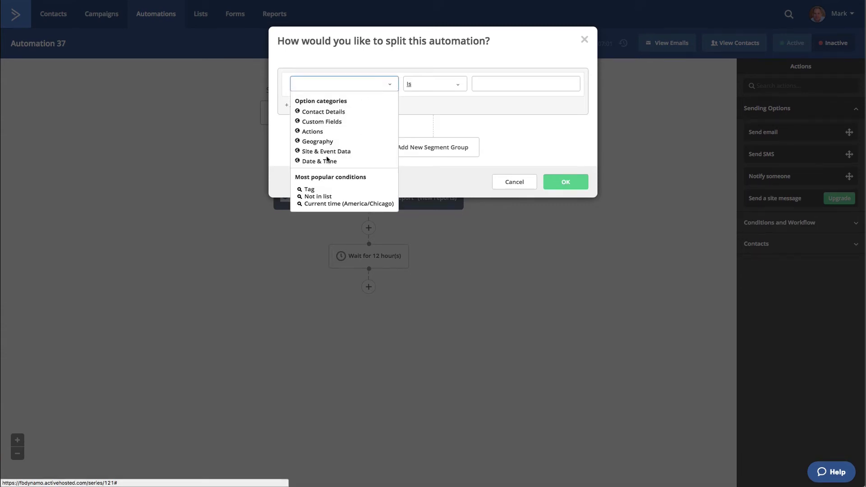
{"action": "left_click", "coordinate": [310, 190]}
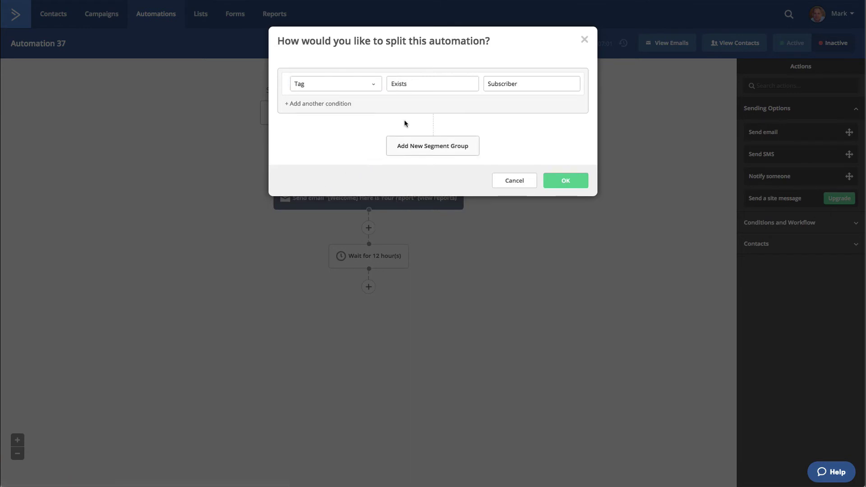
{"action": "left_click", "coordinate": [461, 84]}
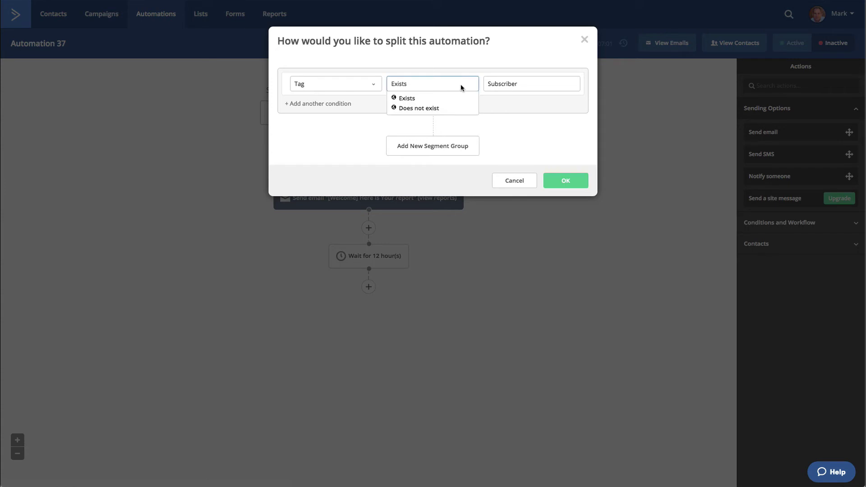
{"action": "left_click", "coordinate": [494, 85]}
{"action": "left_click", "coordinate": [377, 112]}
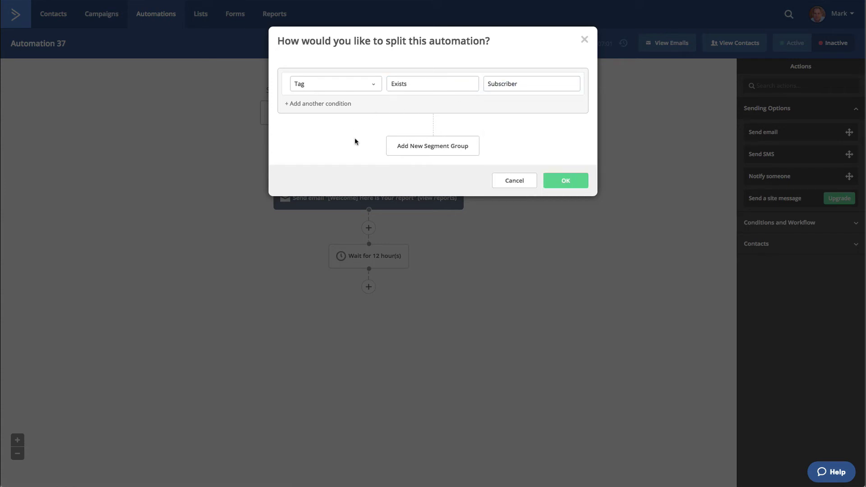
{"action": "left_click", "coordinate": [560, 177]}
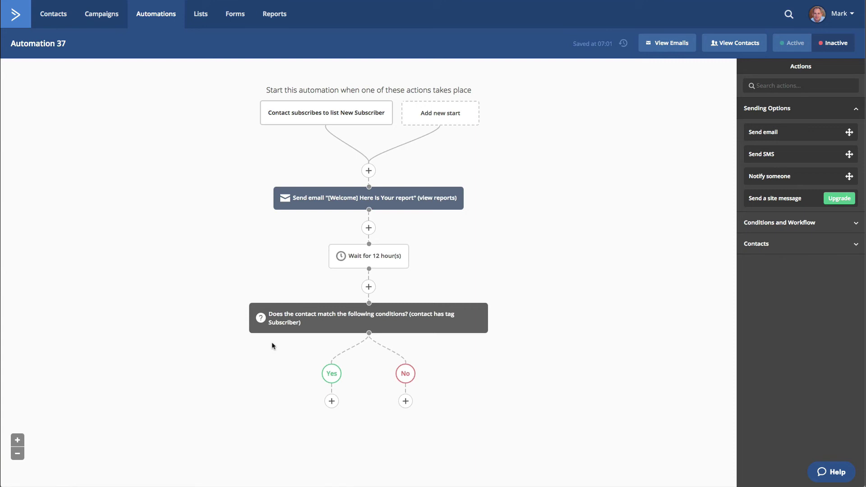
Start the Yes branch with a 'Wait for 12 hour(s)' step.
{"action": "left_click", "coordinate": [331, 402]}
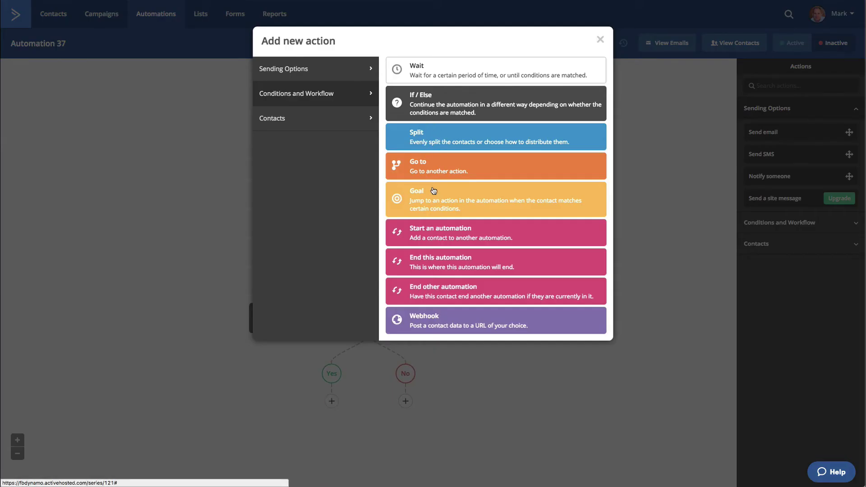
{"action": "left_click", "coordinate": [316, 69]}
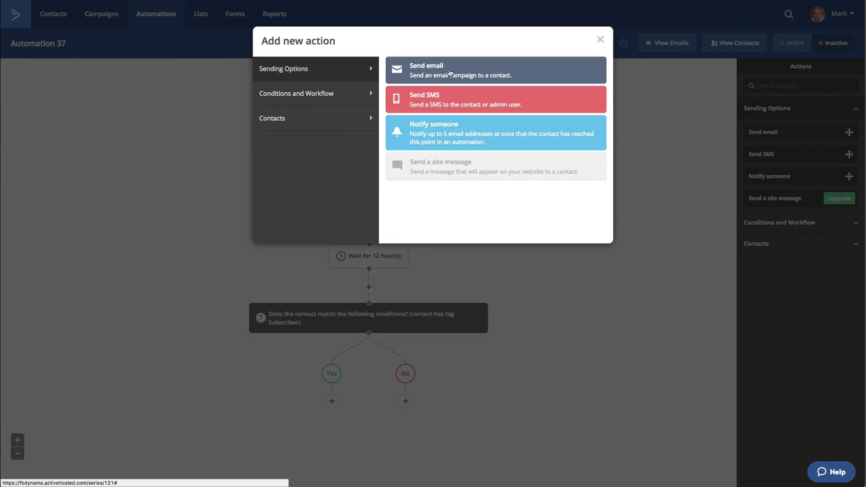
{"action": "left_click", "coordinate": [292, 88]}
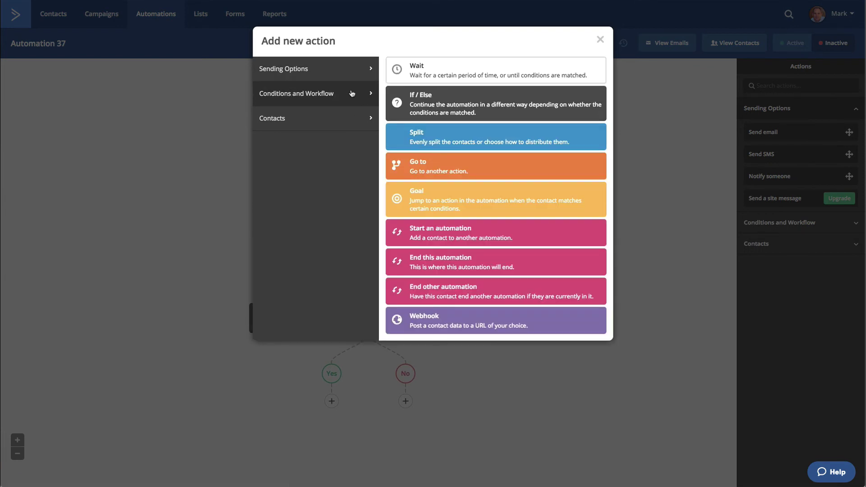
{"action": "left_click", "coordinate": [409, 69]}
{"action": "left_click", "coordinate": [238, 395]}
{"action": "left_click", "coordinate": [308, 395]}
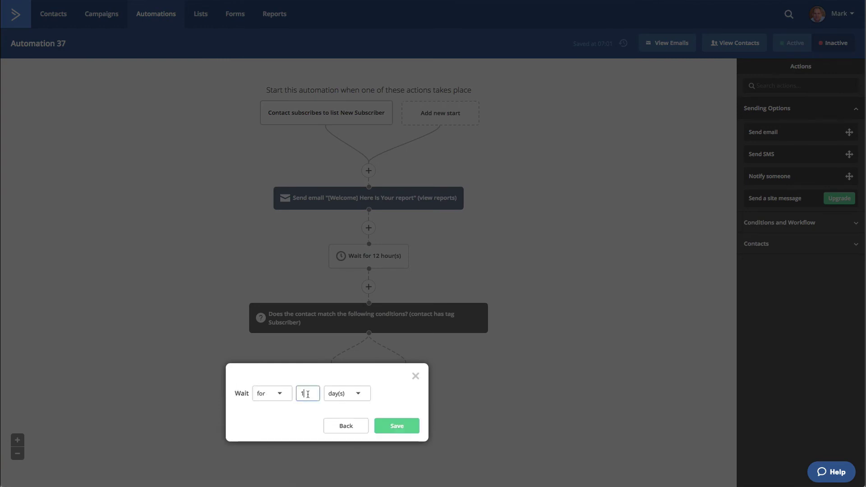
{"action": "left_click", "coordinate": [344, 396]}
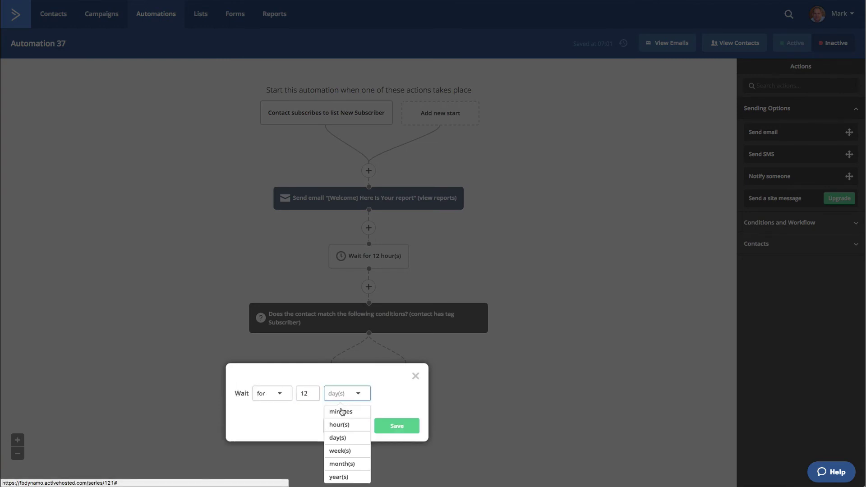
{"action": "left_click", "coordinate": [344, 422]}
{"action": "left_click", "coordinate": [383, 425]}
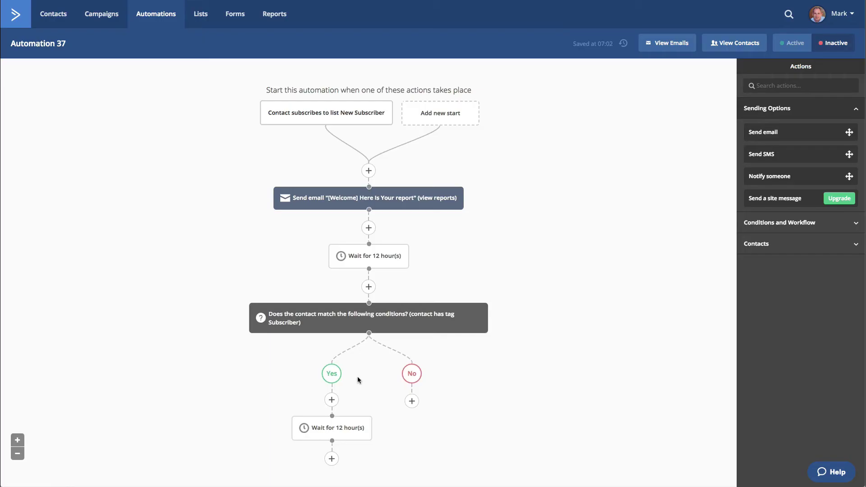
Add a Send email step below the Yes-branch wait.
{"action": "left_click", "coordinate": [331, 458]}
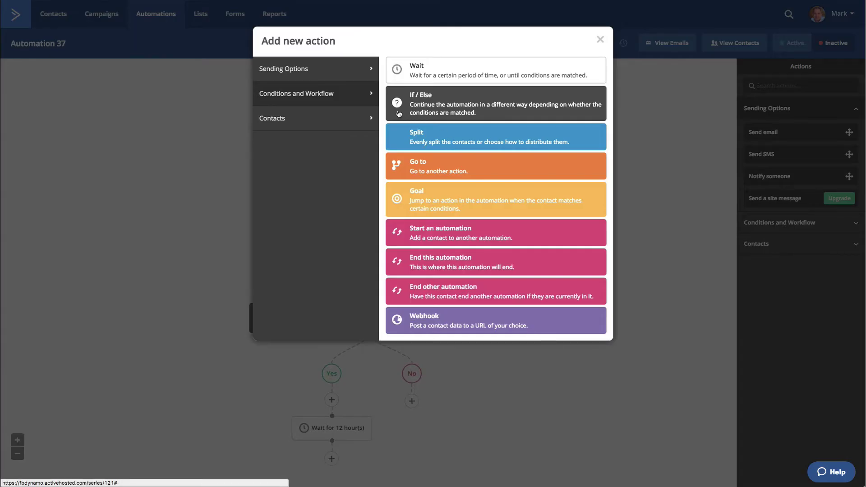
{"action": "left_click", "coordinate": [305, 68]}
{"action": "left_click", "coordinate": [413, 72]}
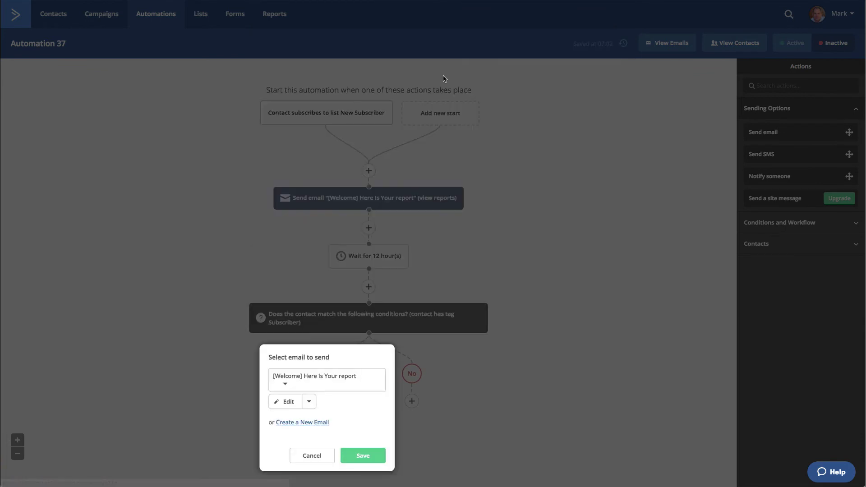
{"action": "left_click", "coordinate": [286, 385]}
{"action": "left_click", "coordinate": [329, 381]}
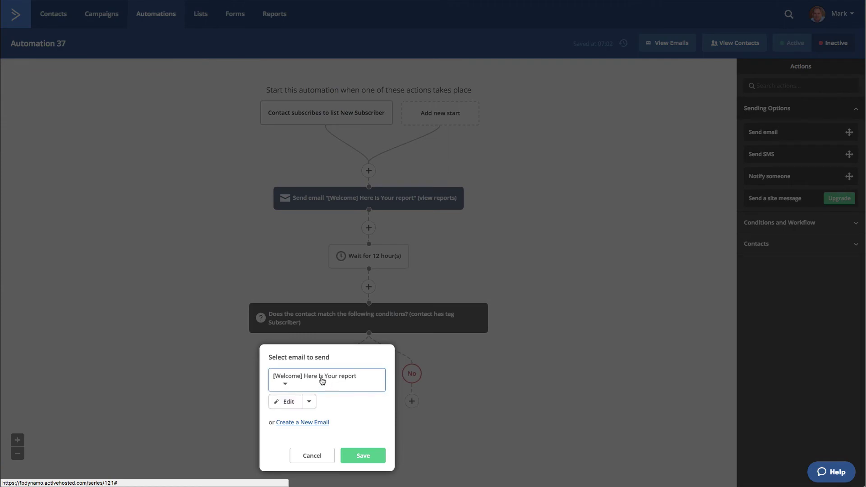
Create a new email for it named 'Email 2'.
{"action": "left_click", "coordinate": [303, 424]}
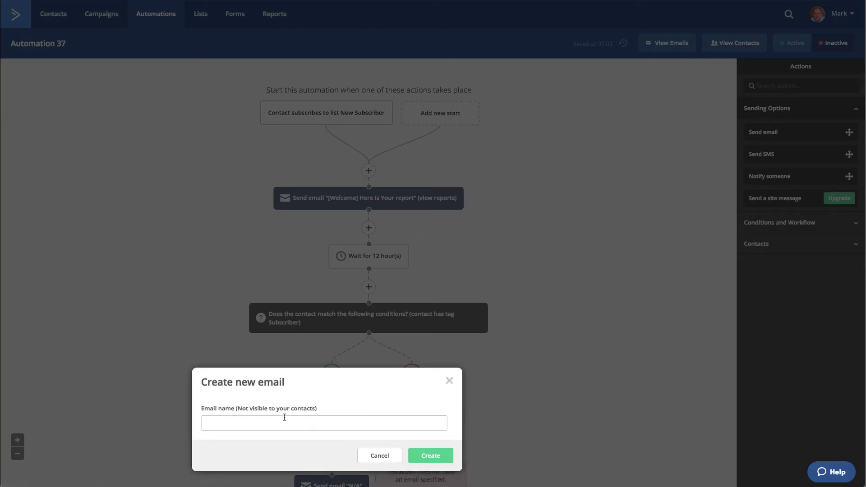
{"action": "left_click", "coordinate": [284, 417]}
{"action": "type", "text": "Email 2"}
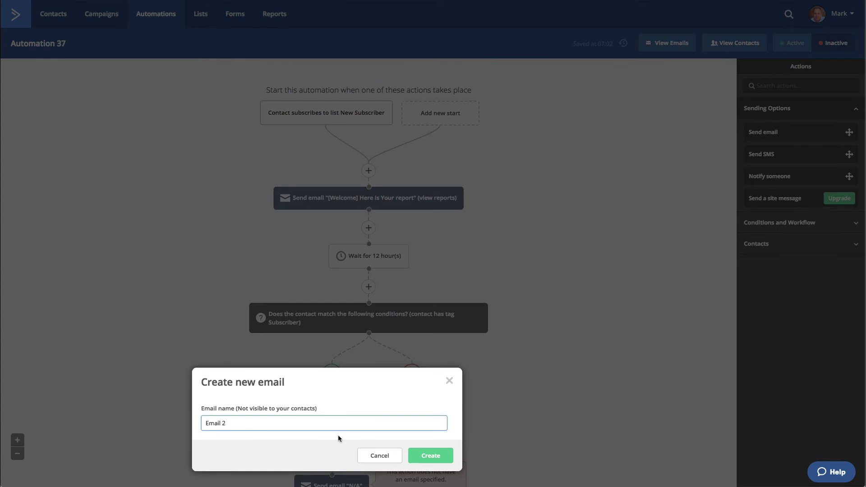
{"action": "left_click", "coordinate": [420, 456]}
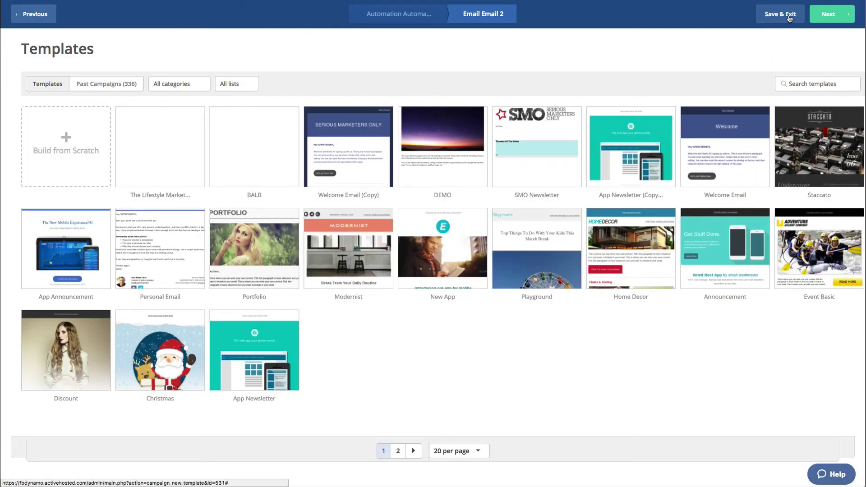
Build Email 2 from scratch with the blank Text Only template.
{"action": "left_click", "coordinate": [87, 148]}
{"action": "left_click", "coordinate": [547, 121]}
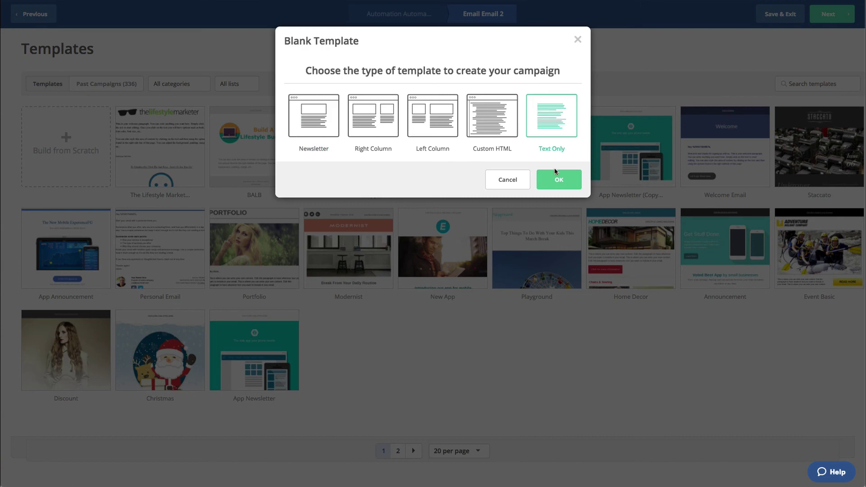
{"action": "left_click", "coordinate": [557, 180]}
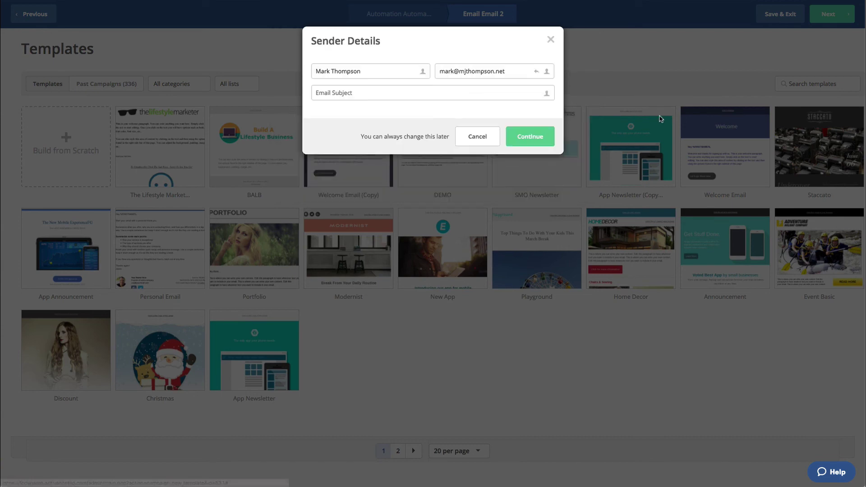
Set the subject to 'Email 2' and confirm the sender details.
{"action": "left_click", "coordinate": [532, 137]}
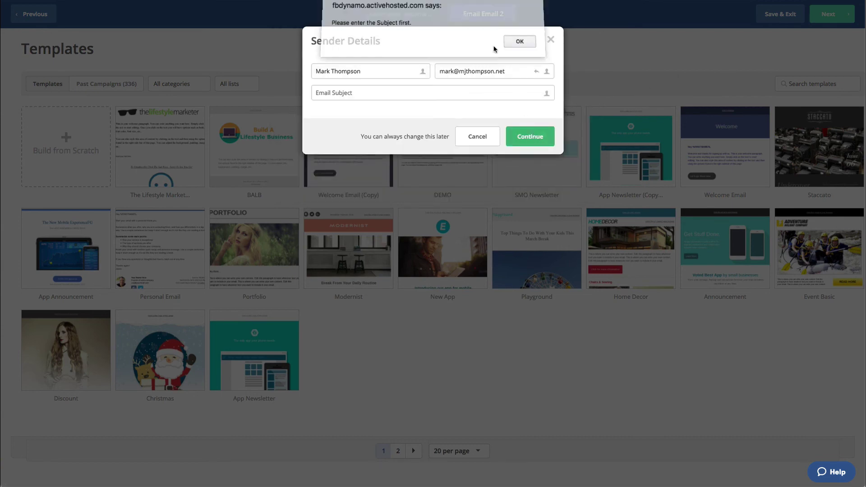
{"action": "key", "text": "Return"}
{"action": "left_click", "coordinate": [376, 93]}
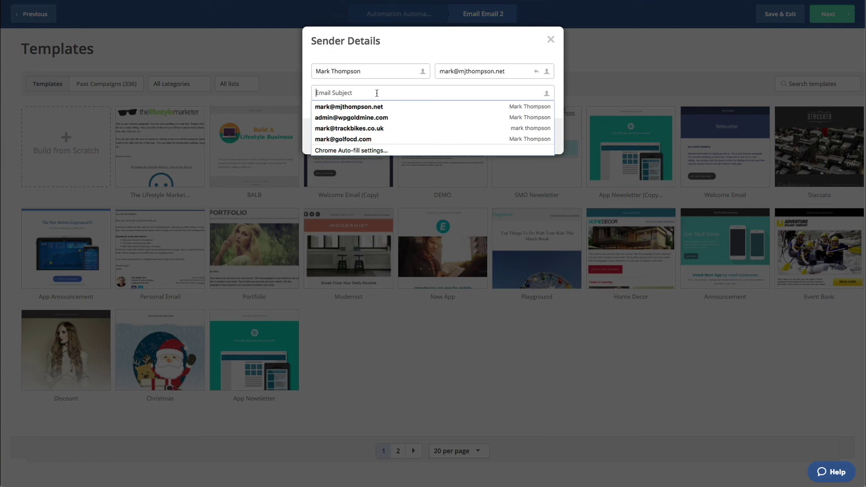
{"action": "type", "text": "Email 2"}
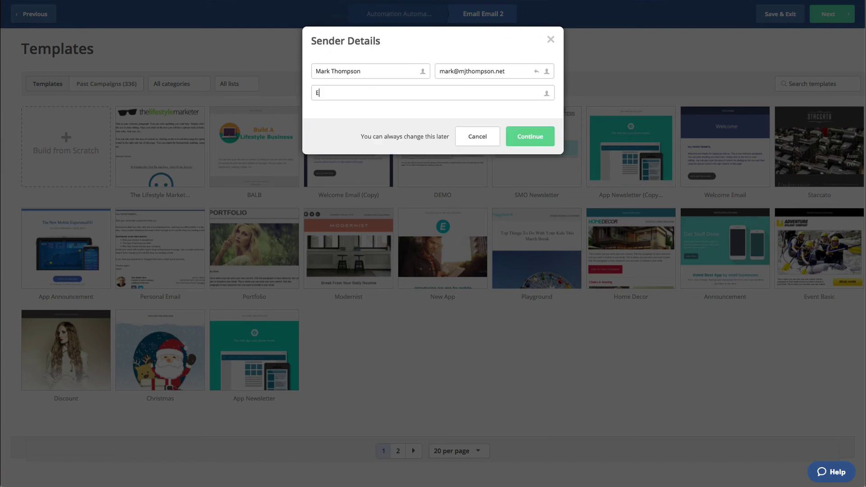
{"action": "left_click", "coordinate": [526, 138]}
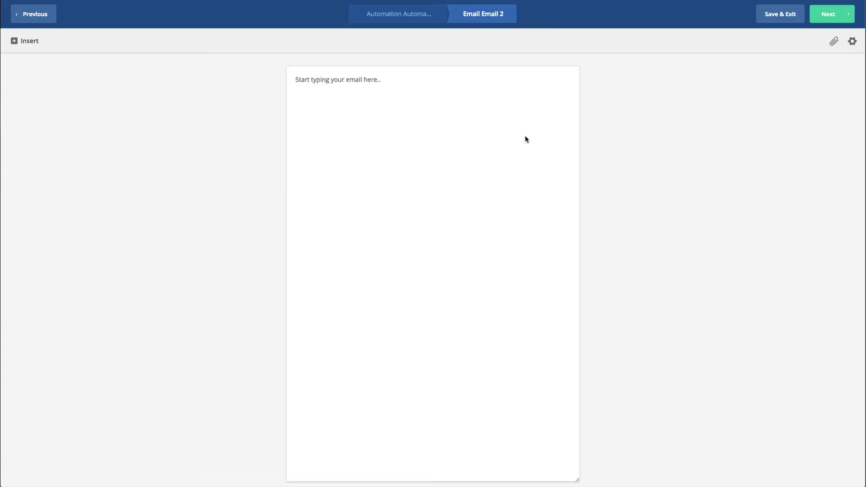
Paste the prepared blog-post body into Email 2 and finish it from the summary page.
{"action": "key", "text": "ctrl+v"}
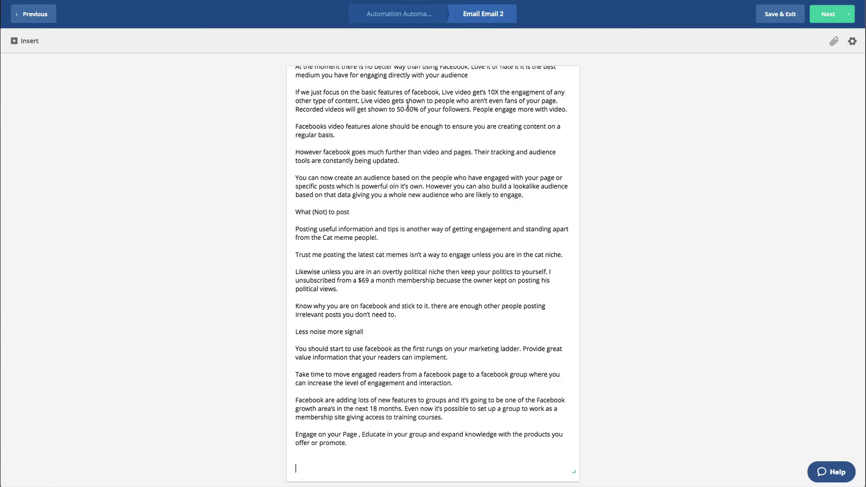
{"action": "left_click", "coordinate": [829, 19]}
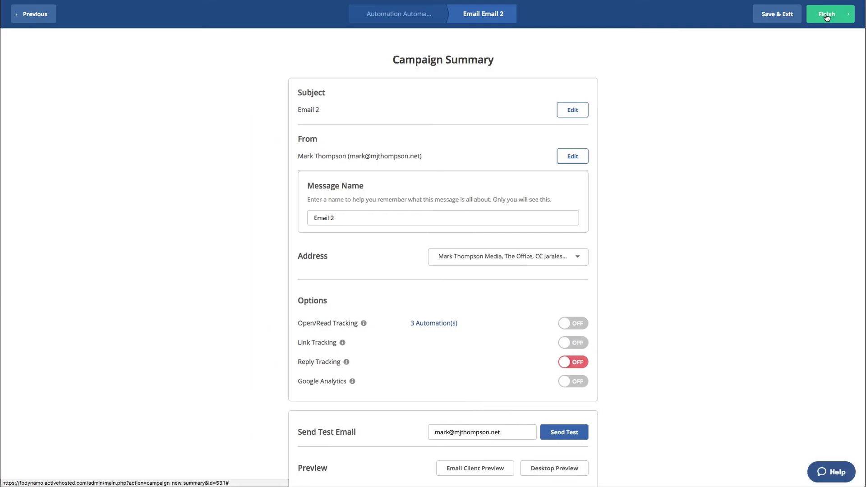
{"action": "left_click", "coordinate": [827, 18]}
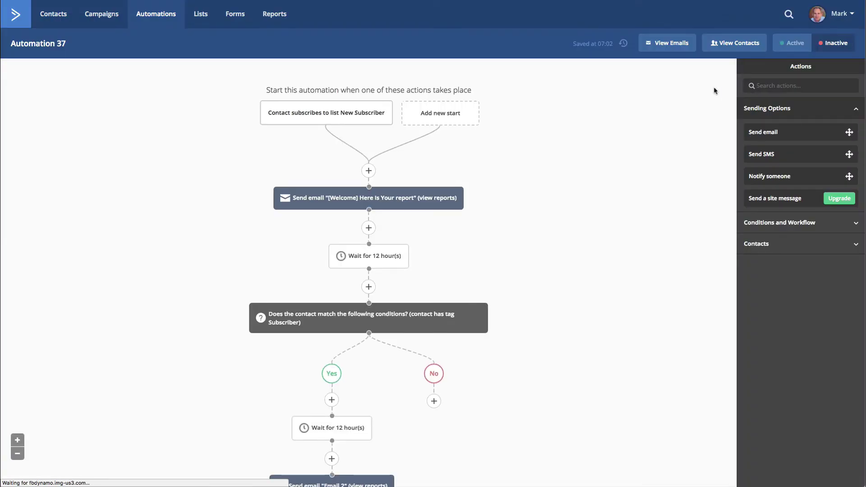
Add a send step on the No branch that resends '[Welcome] Here Is Your report'.
{"action": "scroll", "coordinate": [652, 141], "scroll_direction": "down", "scroll_amount": 3}
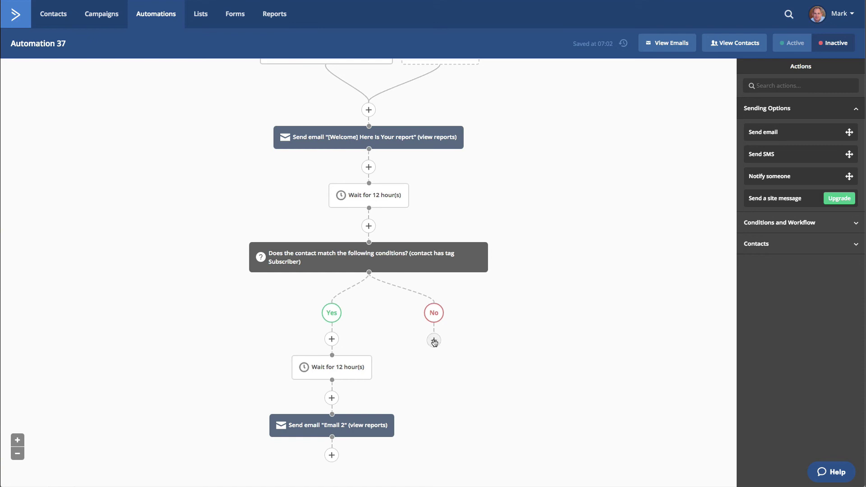
{"action": "mouse_move", "coordinate": [334, 270]}
{"action": "left_click", "coordinate": [434, 340]}
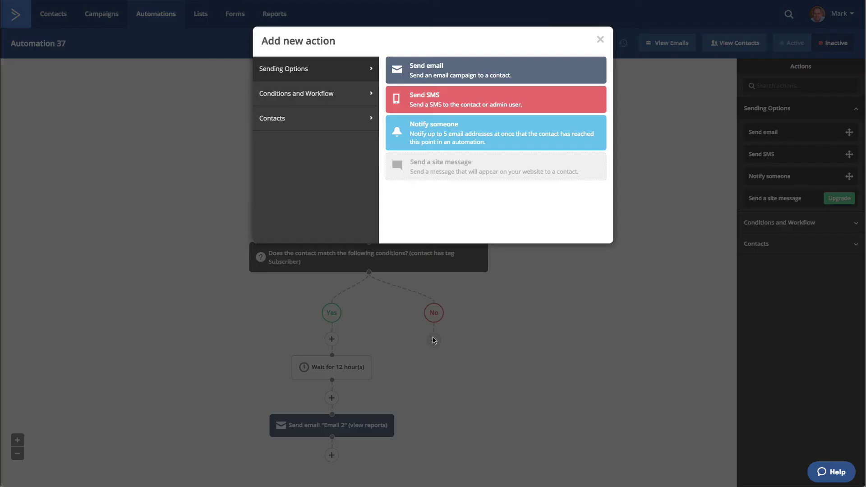
{"action": "left_click", "coordinate": [324, 94]}
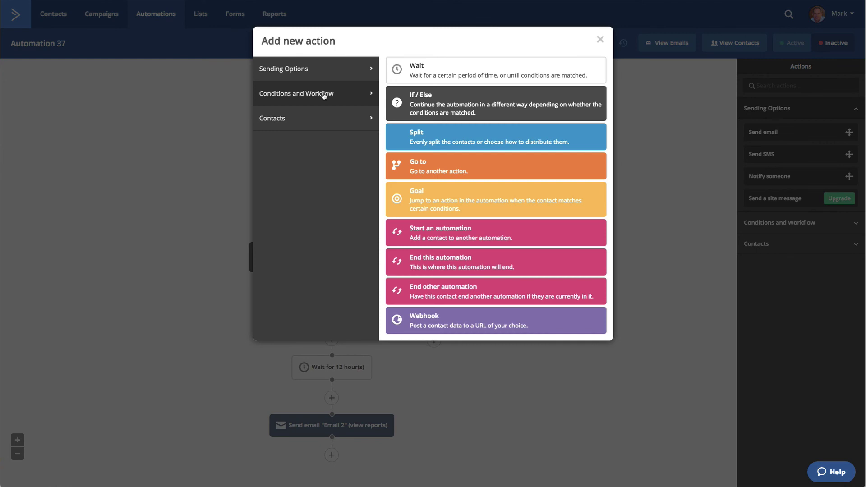
{"action": "left_click", "coordinate": [313, 79]}
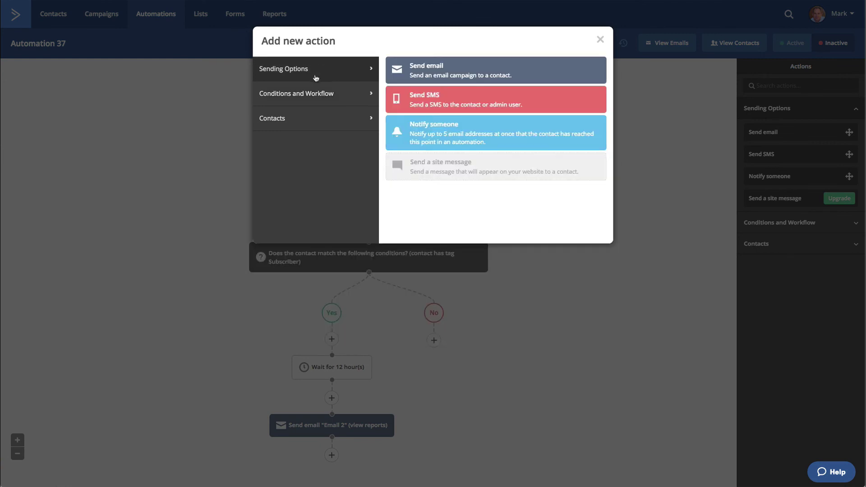
{"action": "left_click", "coordinate": [459, 71]}
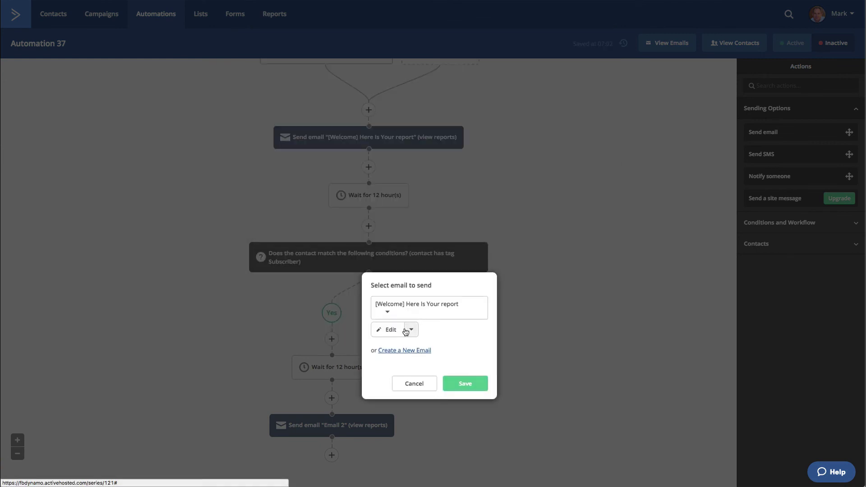
{"action": "left_click", "coordinate": [474, 387]}
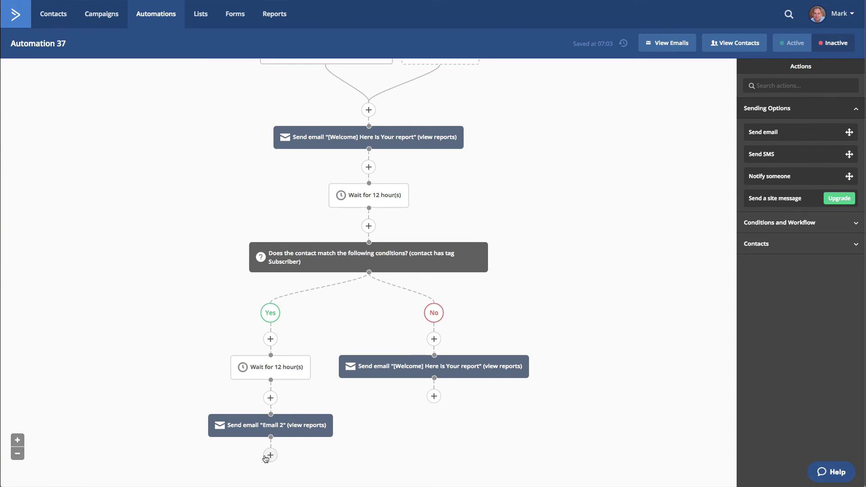
{"action": "scroll", "coordinate": [349, 459], "scroll_direction": "up", "scroll_amount": 3}
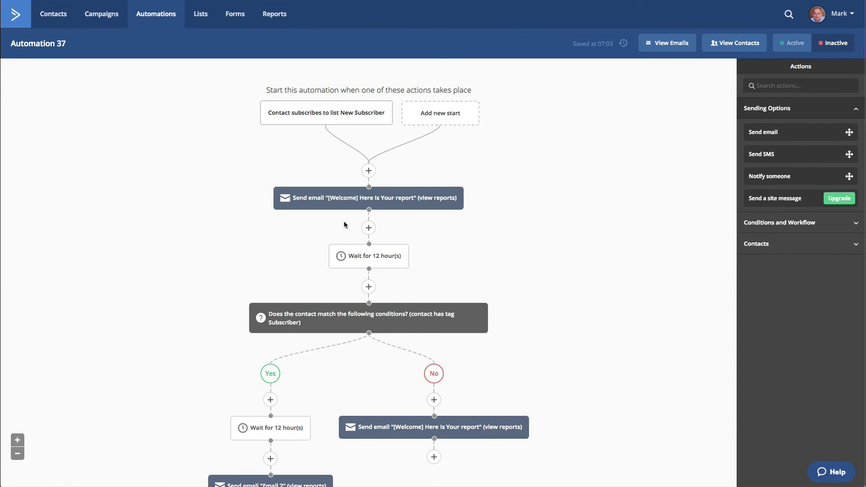
{"action": "mouse_move", "coordinate": [266, 117]}
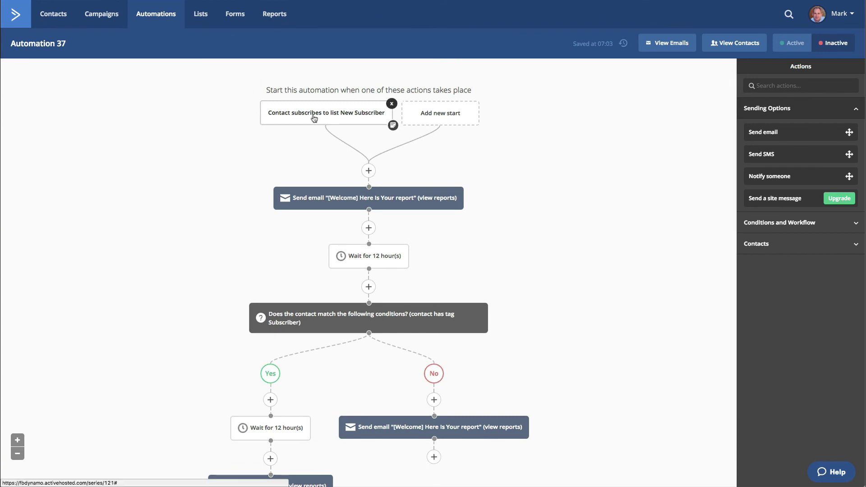
{"action": "mouse_move", "coordinate": [373, 211]}
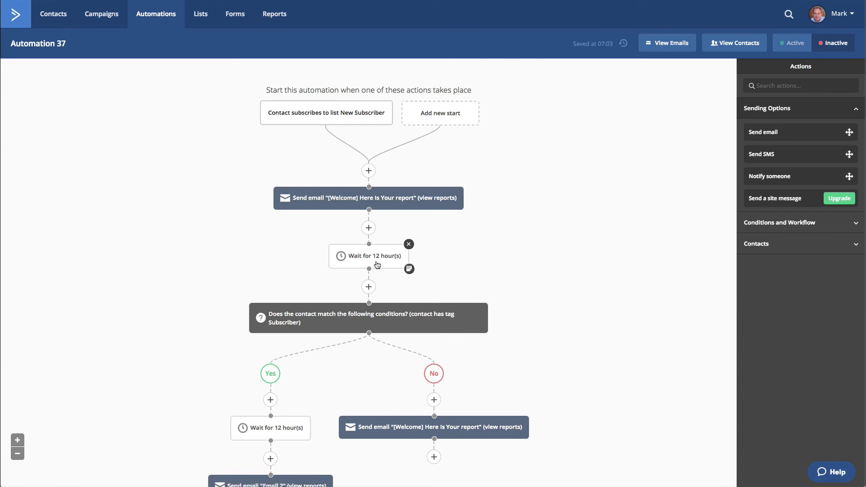
{"action": "scroll", "coordinate": [505, 305], "scroll_direction": "down", "scroll_amount": 1}
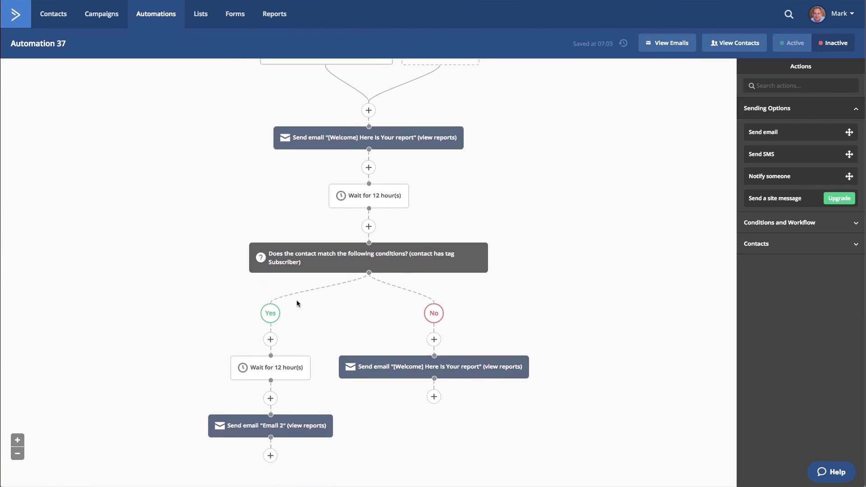
{"action": "mouse_move", "coordinate": [245, 432]}
{"action": "mouse_move", "coordinate": [463, 372]}
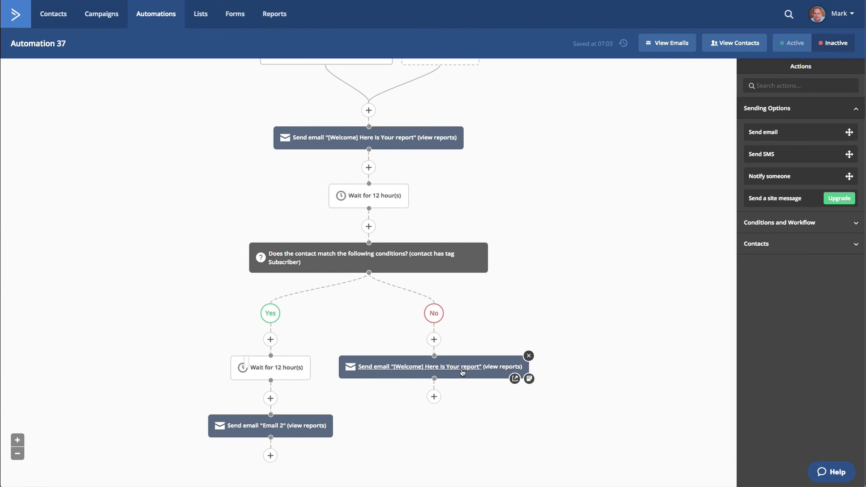
{"action": "scroll", "coordinate": [461, 373], "scroll_direction": "up", "scroll_amount": 2}
{"action": "scroll", "coordinate": [496, 378], "scroll_direction": "down", "scroll_amount": 2}
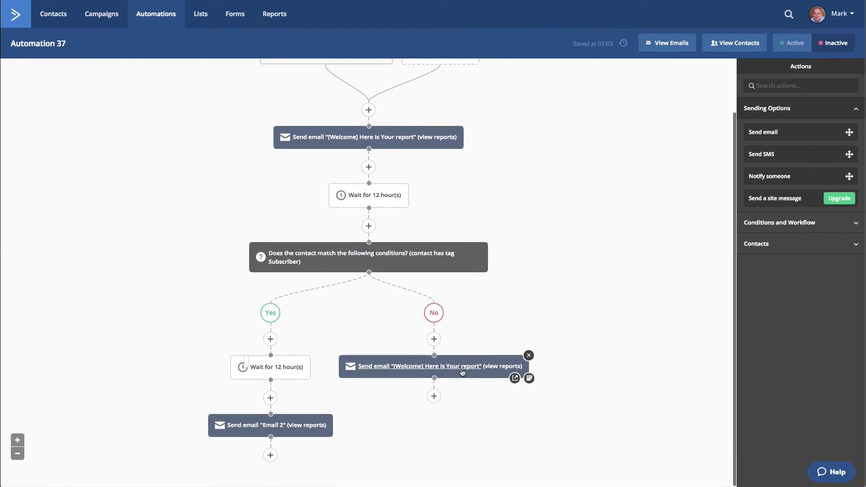
{"action": "left_click", "coordinate": [434, 396]}
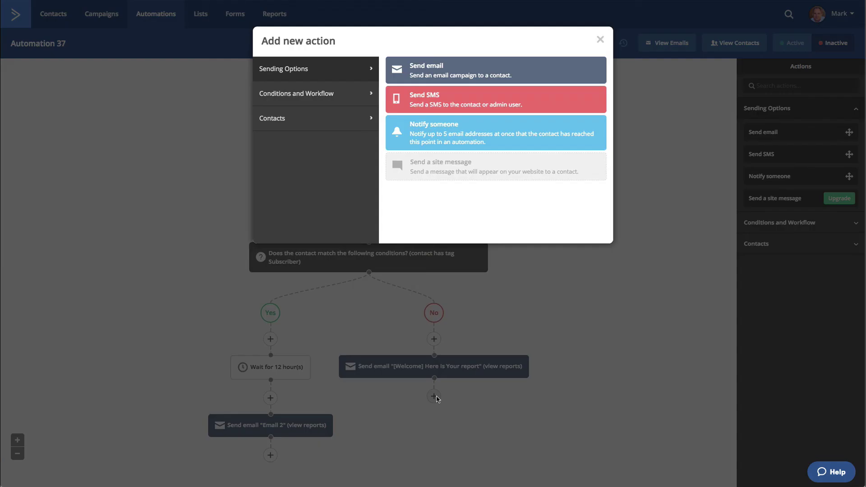
{"action": "left_click", "coordinate": [282, 121]}
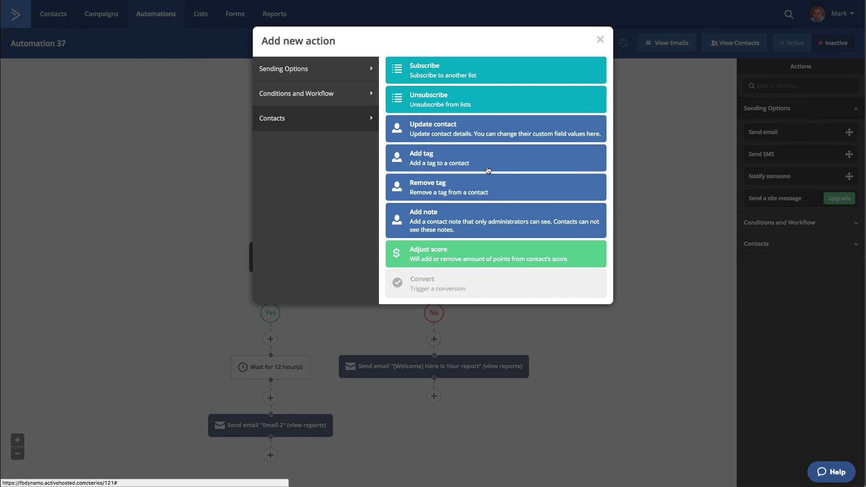
{"action": "left_click", "coordinate": [300, 96]}
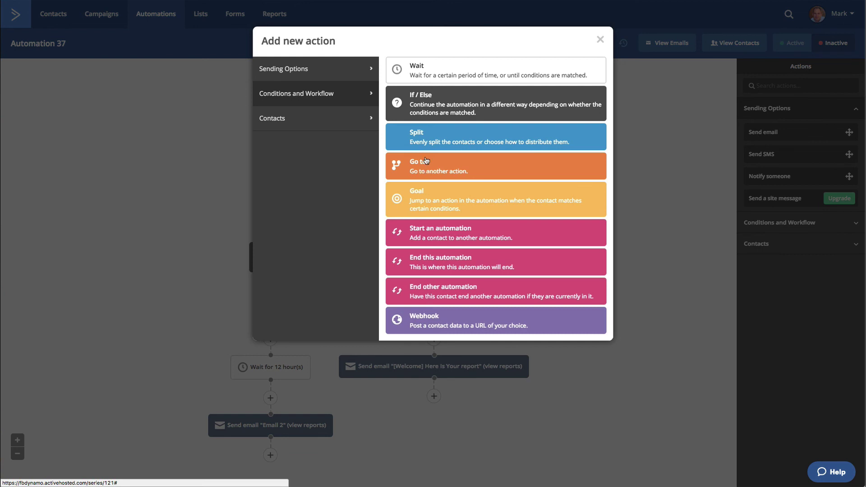
{"action": "left_click", "coordinate": [600, 41]}
{"action": "scroll", "coordinate": [601, 253], "scroll_direction": "up", "scroll_amount": 3}
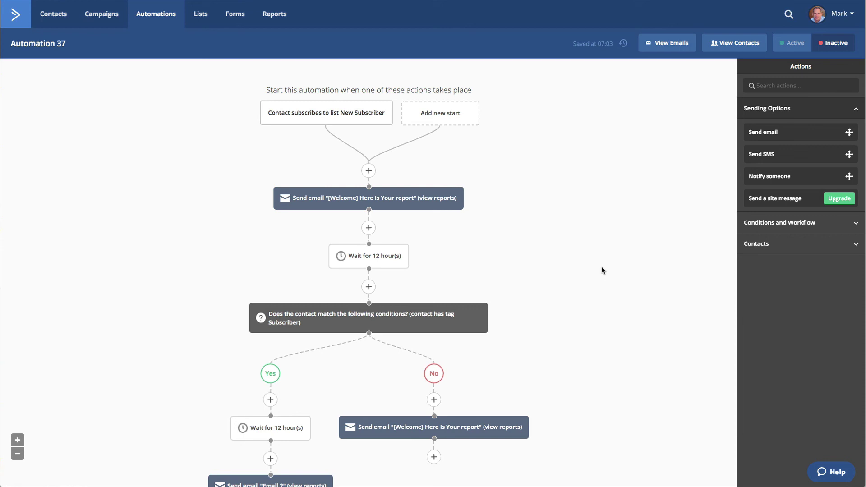
{"action": "left_click", "coordinate": [793, 47]}
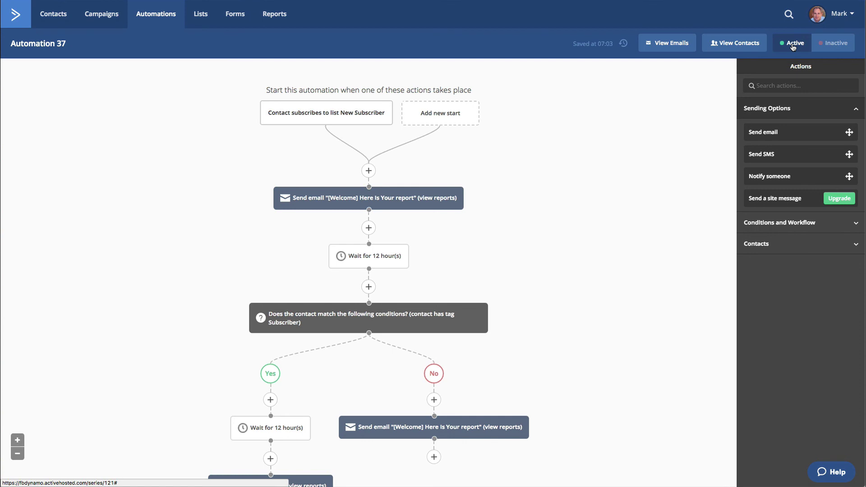
{"action": "left_click", "coordinate": [831, 44]}
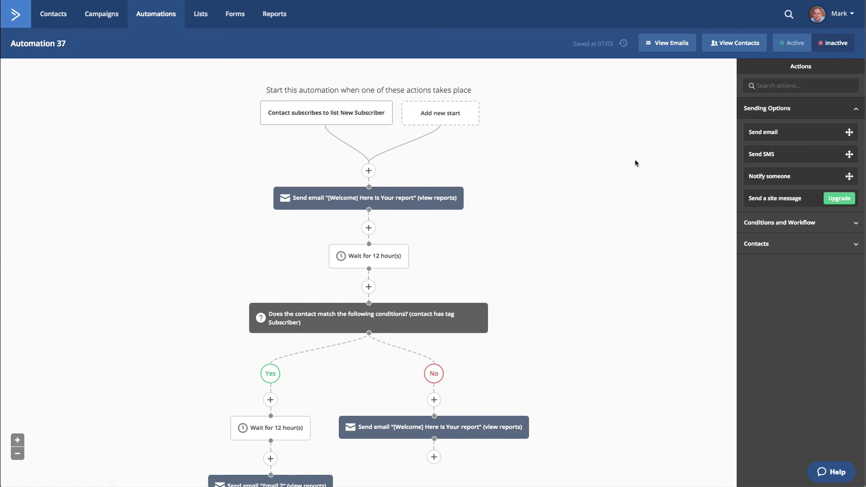
{"action": "scroll", "coordinate": [636, 163], "scroll_direction": "down", "scroll_amount": 2}
{"action": "scroll", "coordinate": [636, 162], "scroll_direction": "up", "scroll_amount": 2}
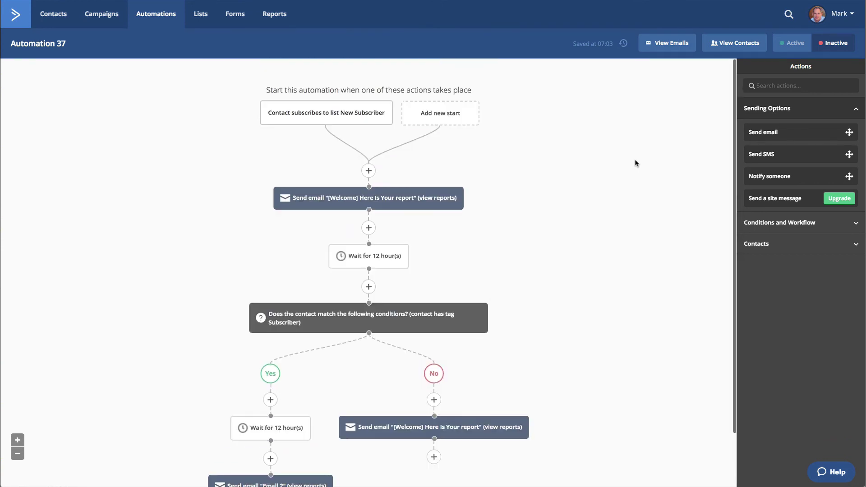